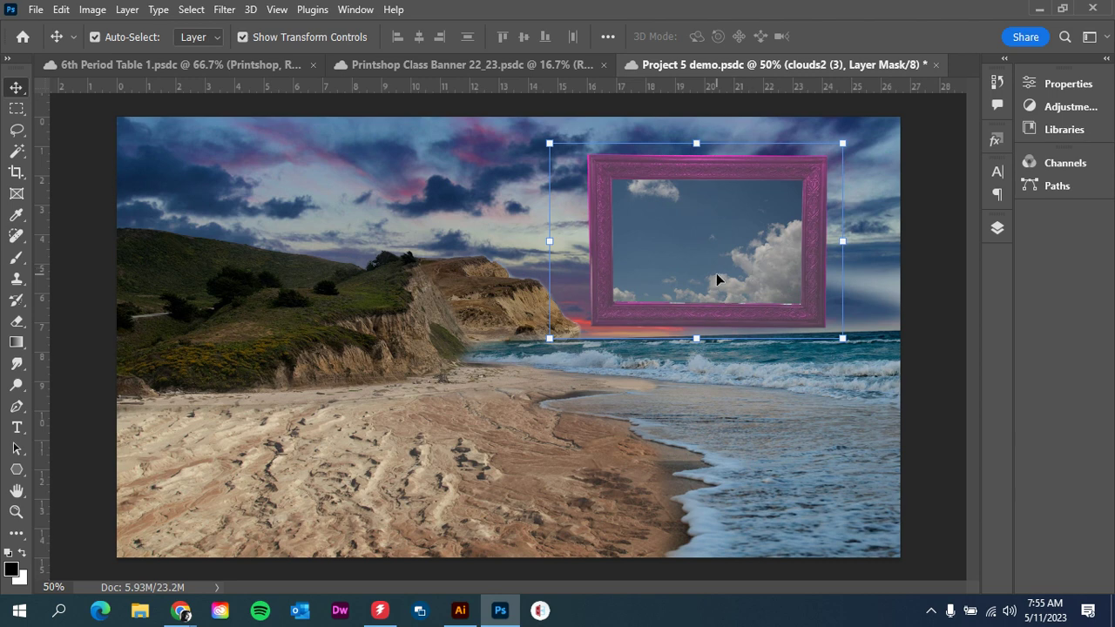
Preview the hand layer, hide it again and reselect the clouds2 (3) layer
left_click(997, 230)
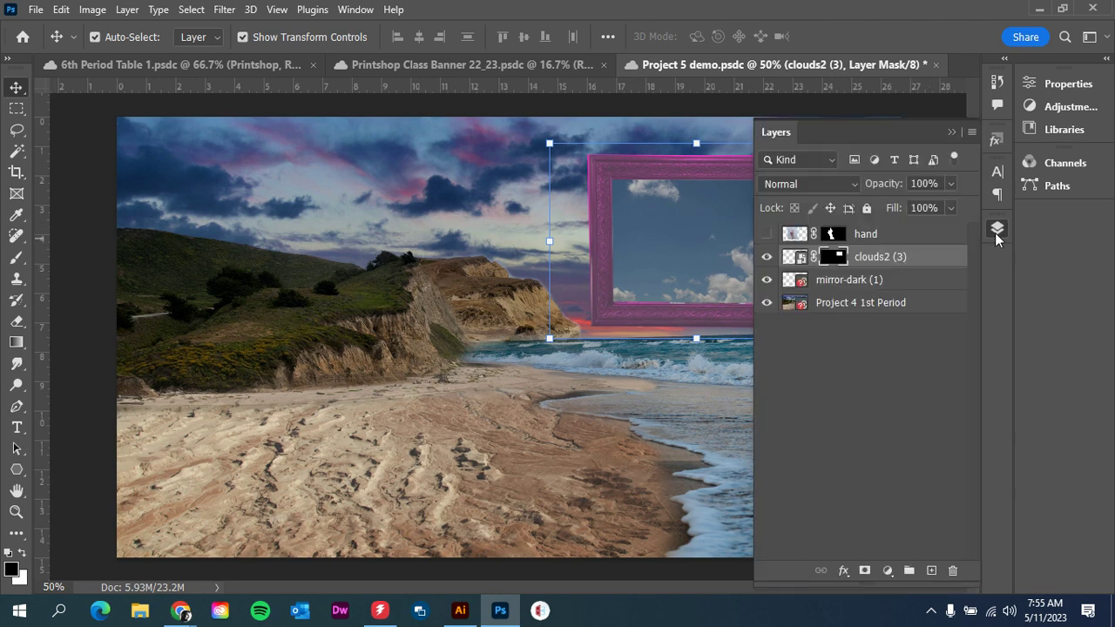
left_click(766, 234)
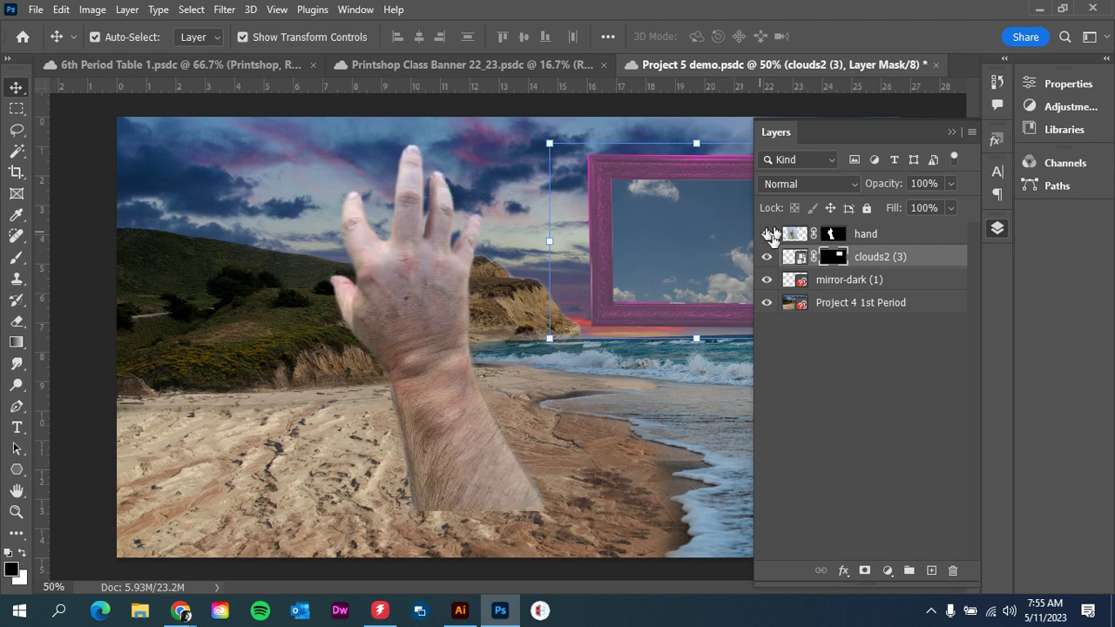
left_click(765, 234)
left_click(900, 235)
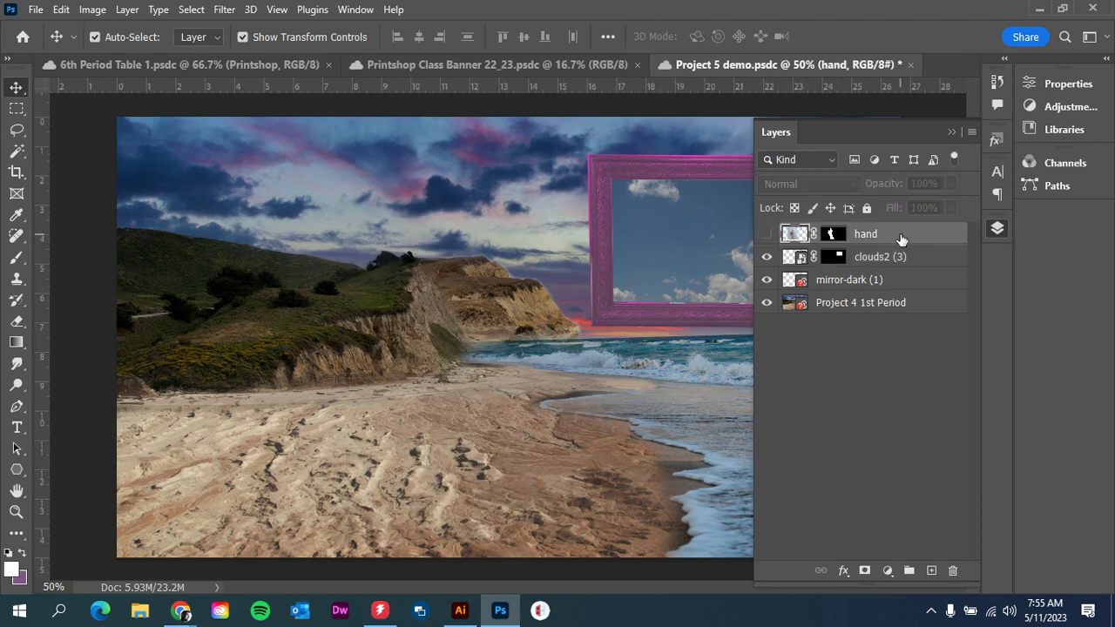
left_click(919, 259)
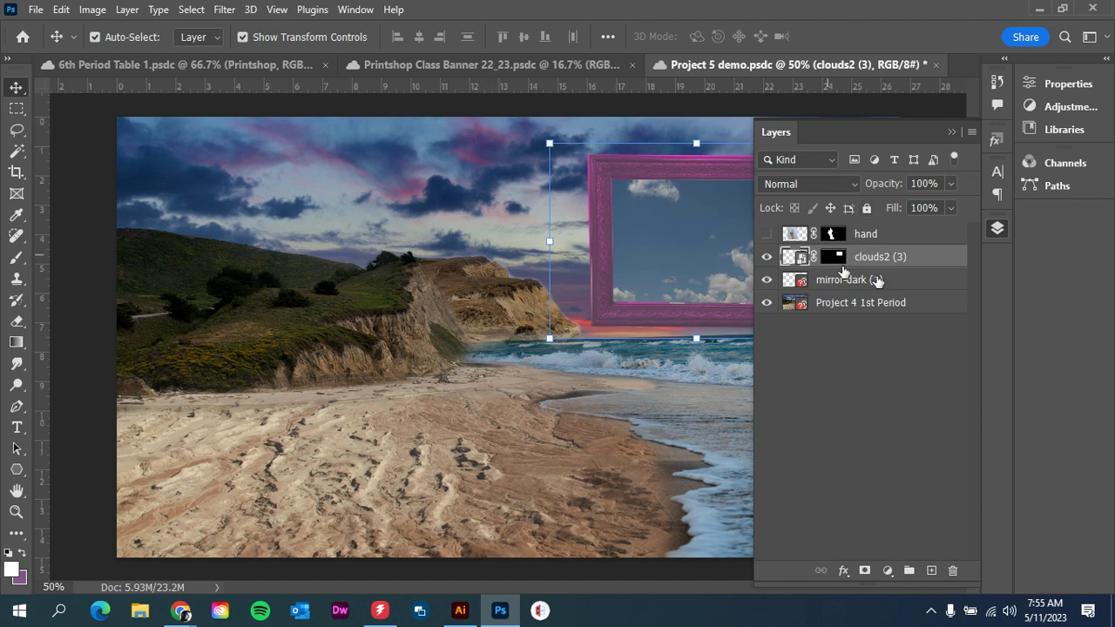
left_click(952, 131)
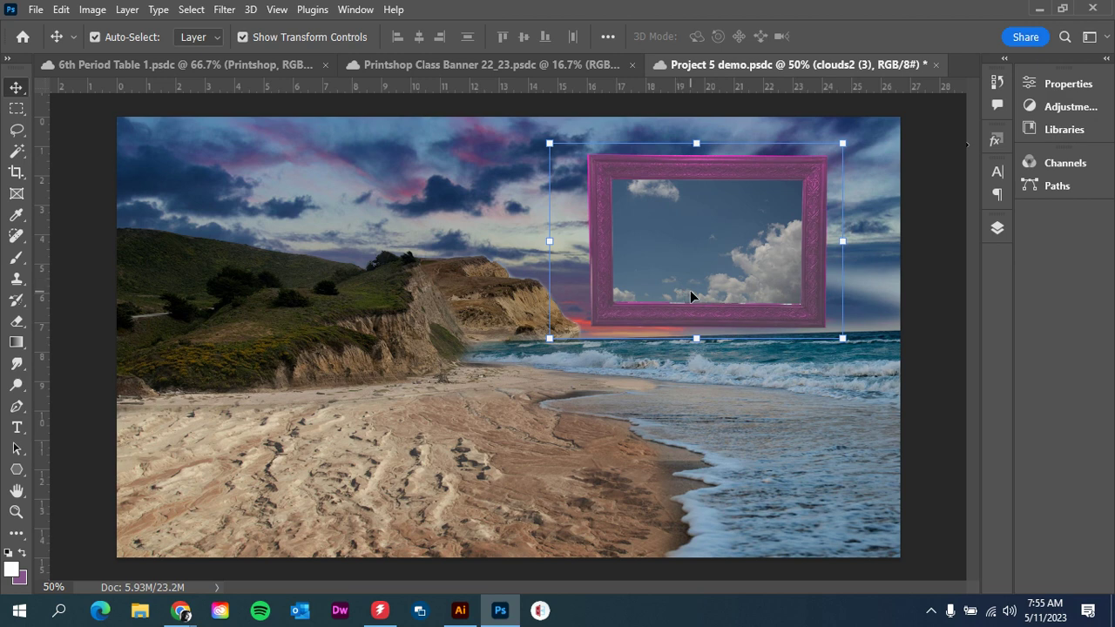
Target the layer mask of the clouds2 (3) layer for editing around the pink frame
left_click(998, 228)
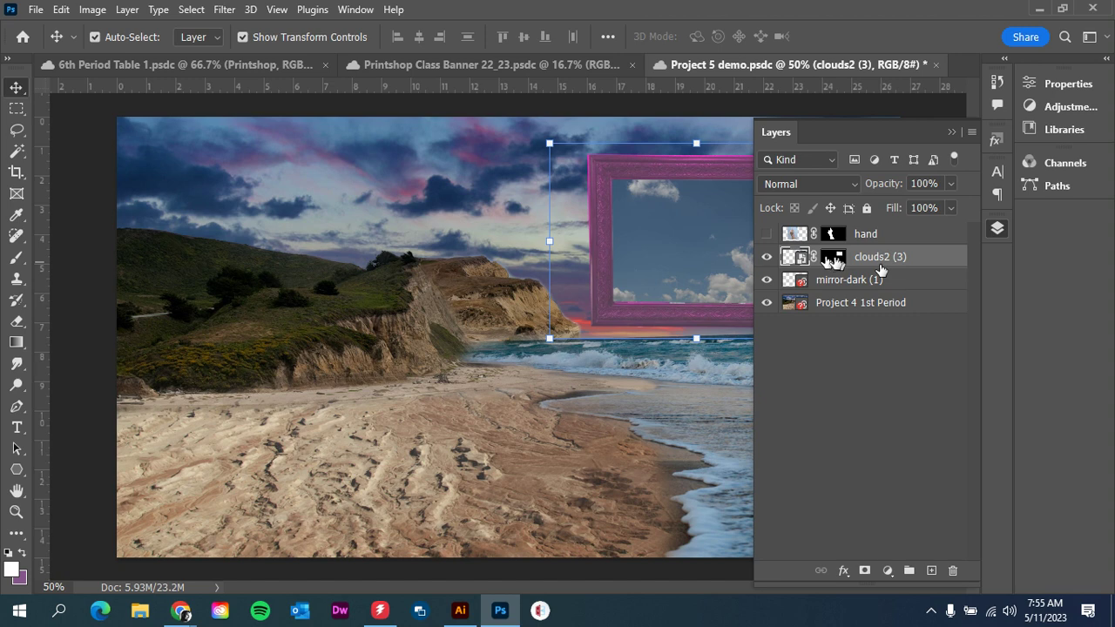
left_click(833, 258)
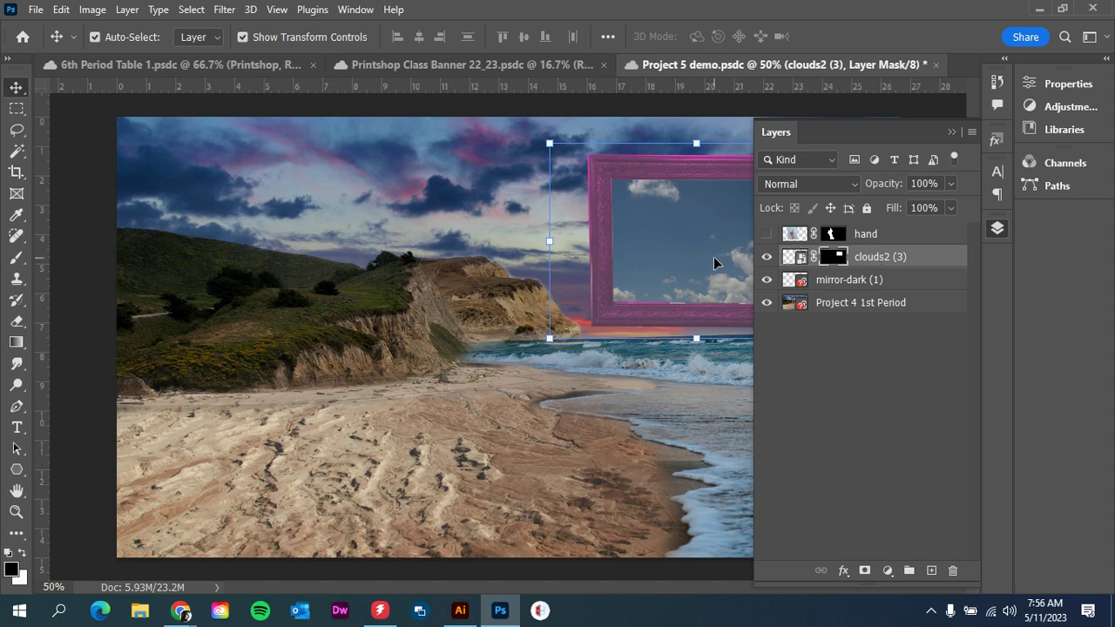
scroll(730, 254, "up", 2)
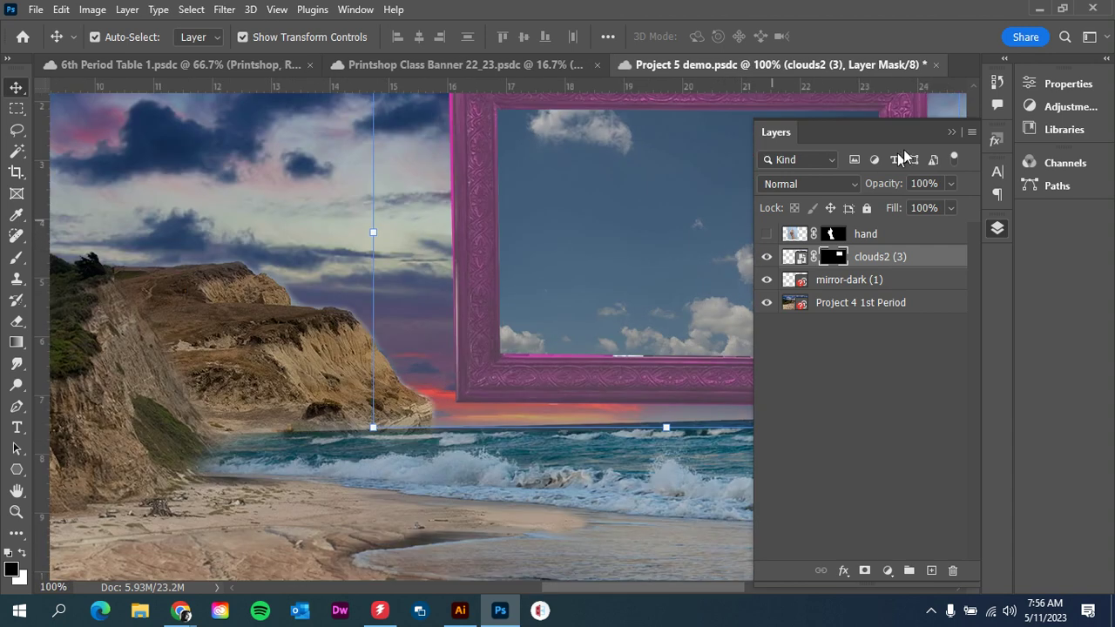
left_click(951, 134)
left_click_drag(834, 257, 631, 308)
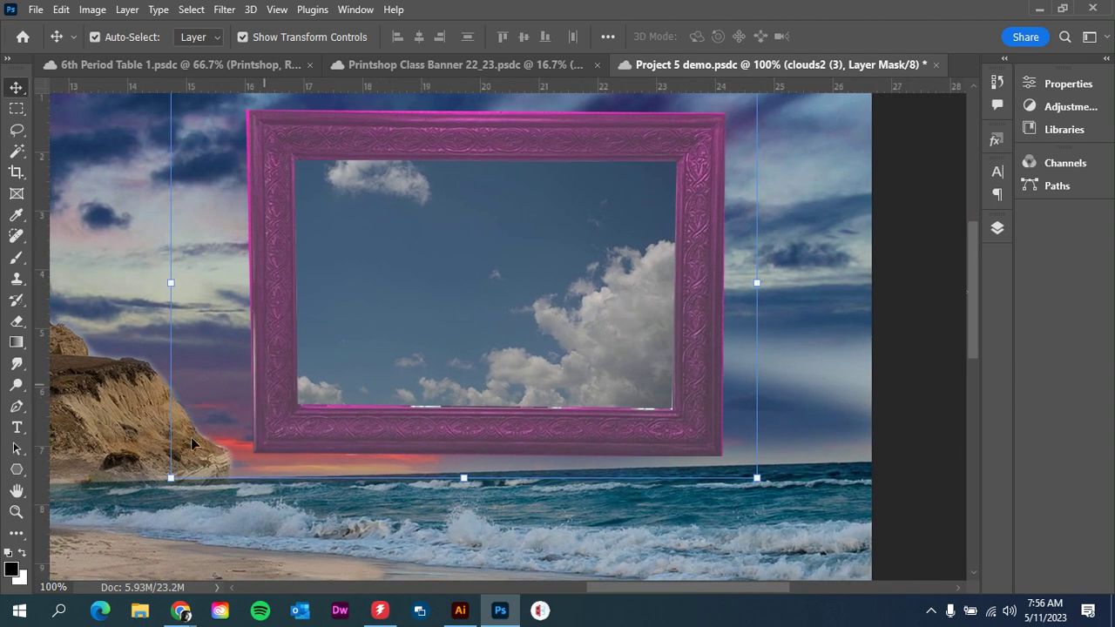
Make white the foreground colour and activate the Brush tool with a soft round tip
left_click(23, 554)
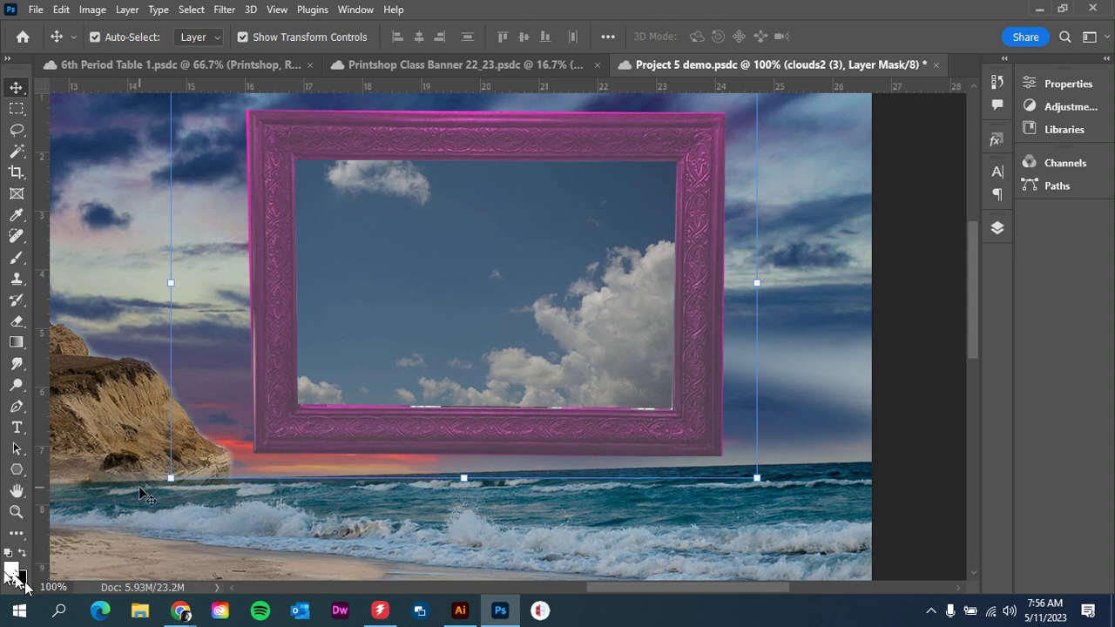
key("x")
key("x")
key("x")
key("x")
left_click(13, 259)
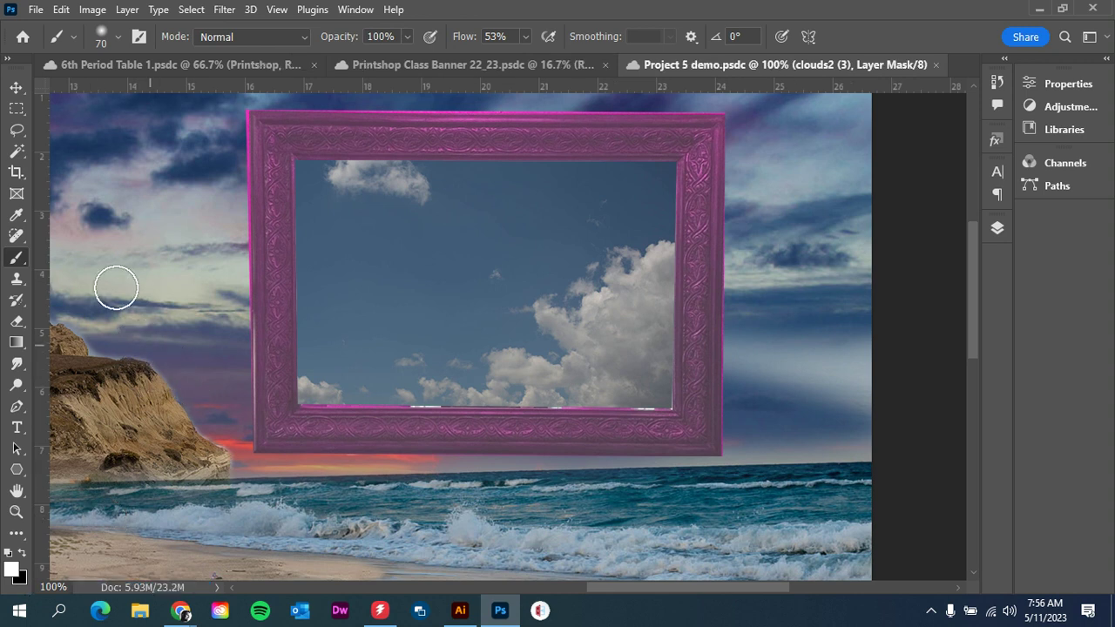
left_click(119, 37)
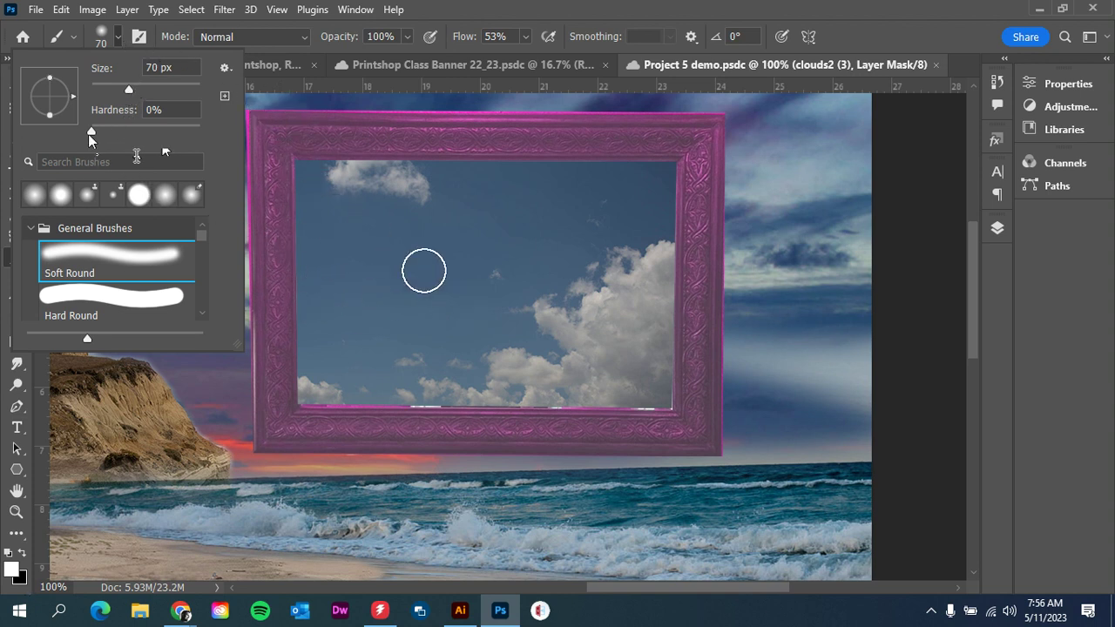
left_click(434, 313)
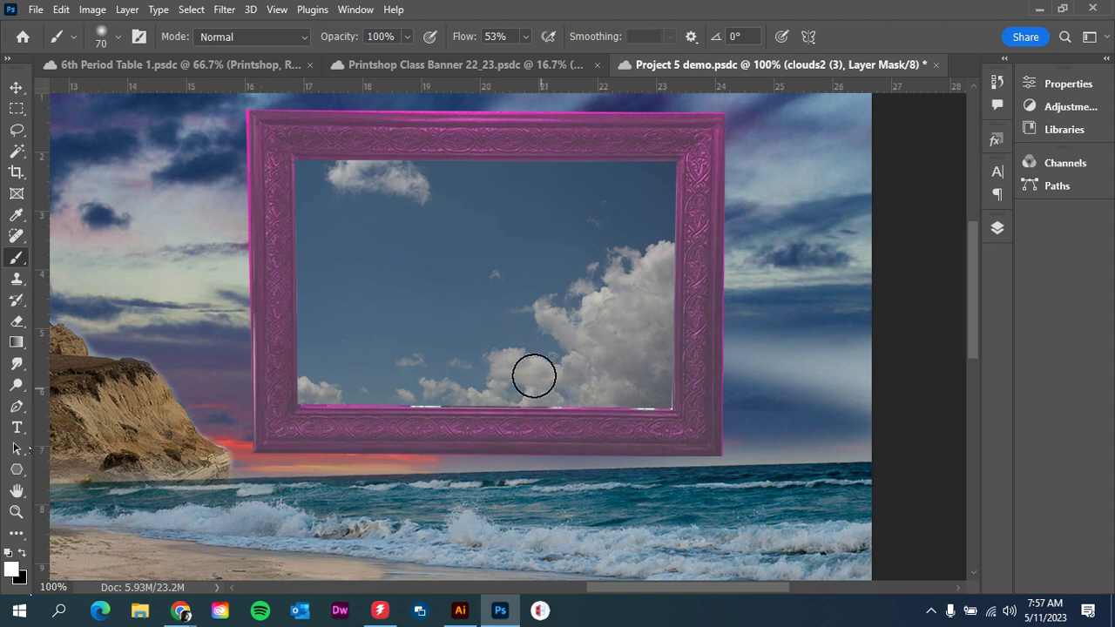
Resize the brush to 50 px and paint on the mask to reveal the large cloud over the frame's right side
key("bracketright")
key("bracketright")
key("bracketright")
key("bracketright")
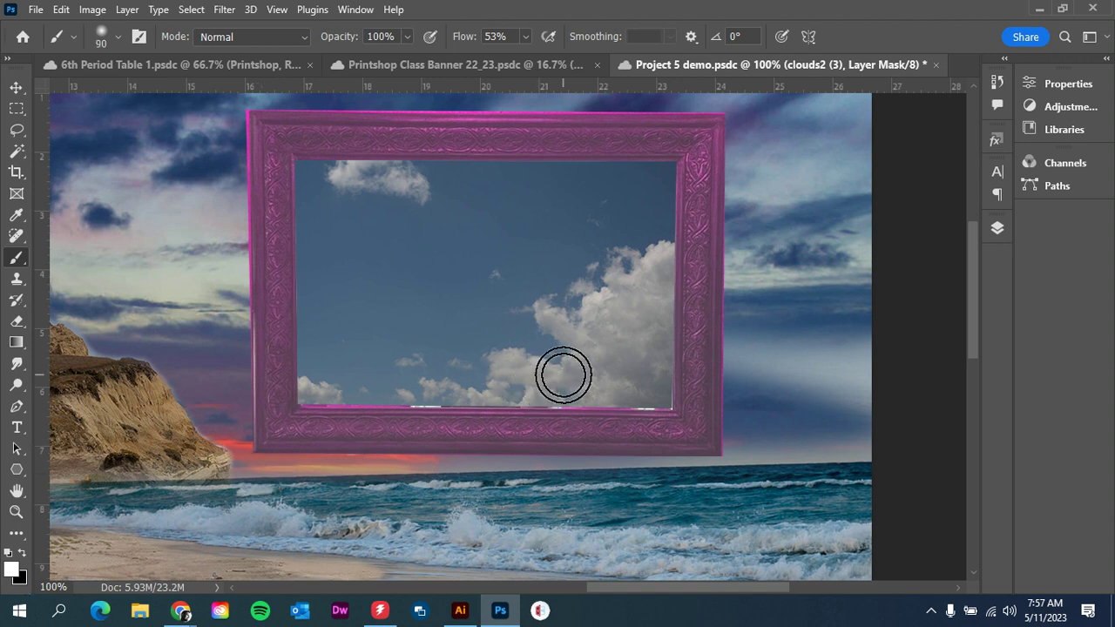
key("bracketleft")
key("bracketleft")
key("bracketleft")
key("bracketleft")
key("bracketleft")
key("bracketleft")
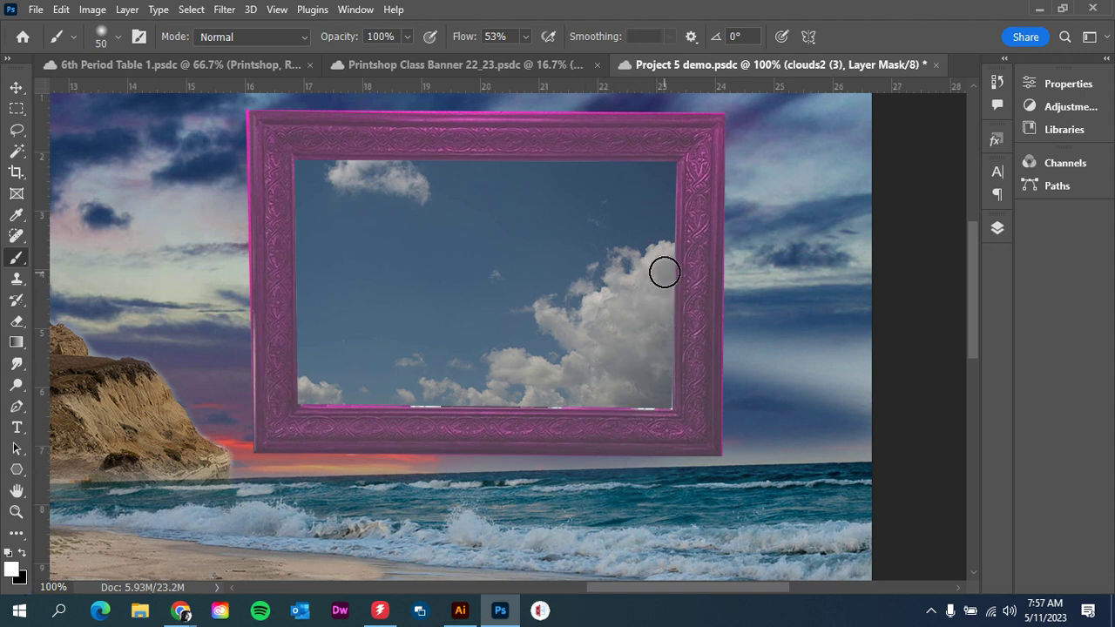
mouse_move(672, 261)
left_mouse_down()
mouse_move(711, 259)
mouse_move(705, 281)
mouse_move(675, 283)
mouse_move(734, 294)
mouse_move(682, 294)
left_mouse_up()
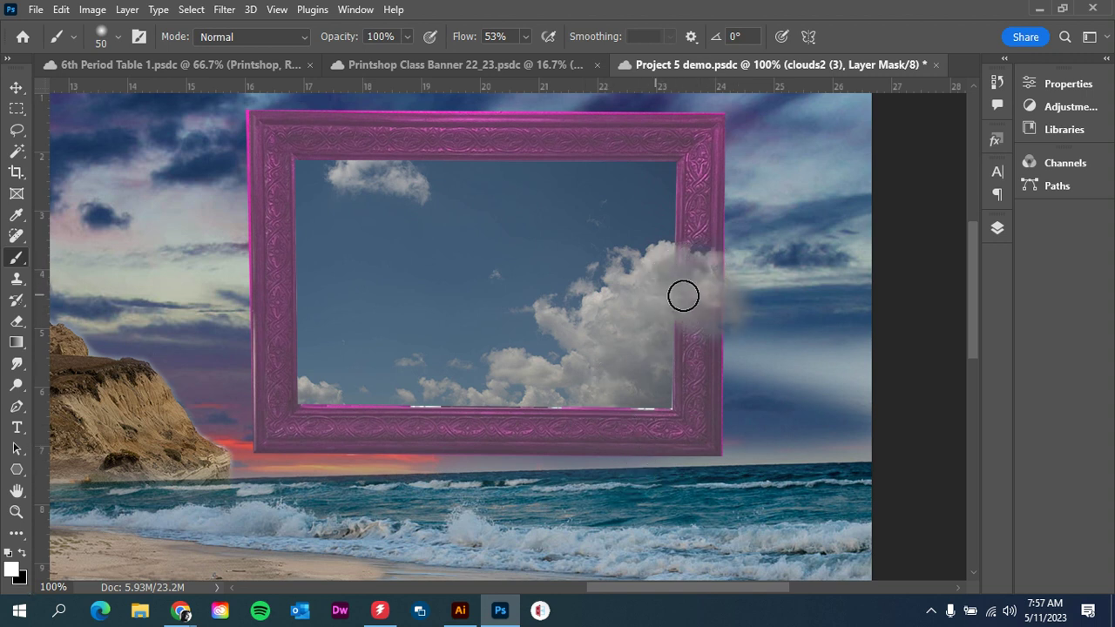
Set the brush flow to 100% and paint the clouds over the frame's right, top and lower-left edges
left_click(526, 38)
left_click_drag(527, 58, 589, 64)
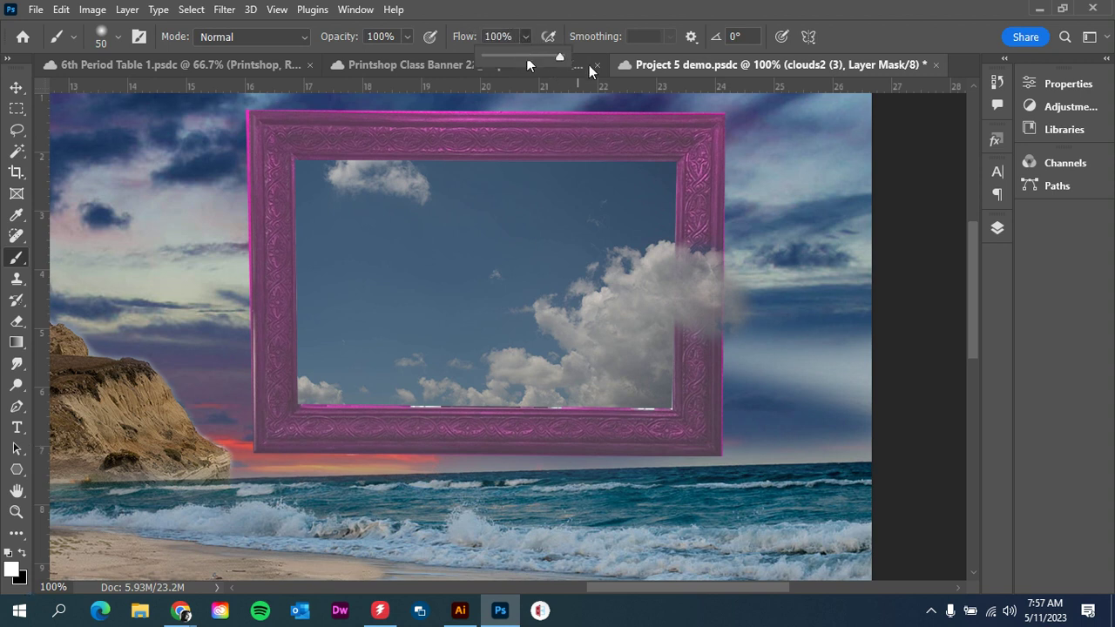
mouse_move(712, 293)
left_mouse_down()
mouse_move(700, 323)
mouse_move(672, 323)
mouse_move(717, 331)
mouse_move(655, 366)
mouse_move(681, 378)
mouse_move(670, 392)
mouse_move(537, 408)
mouse_move(618, 397)
mouse_move(651, 406)
mouse_move(615, 404)
mouse_move(670, 398)
mouse_move(726, 354)
mouse_move(728, 333)
mouse_move(701, 311)
mouse_move(714, 289)
mouse_move(692, 279)
mouse_move(701, 264)
mouse_move(684, 270)
mouse_move(693, 277)
mouse_move(660, 331)
left_mouse_up()
mouse_move(425, 151)
left_mouse_down()
mouse_move(374, 156)
mouse_move(382, 167)
mouse_move(354, 150)
mouse_move(378, 154)
left_mouse_up()
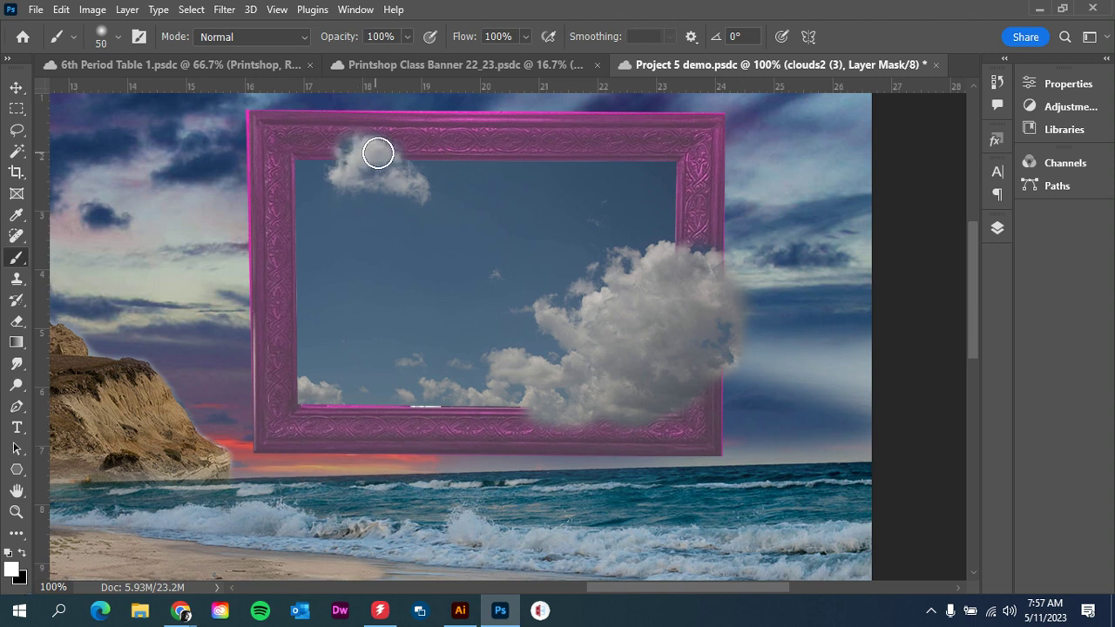
mouse_move(293, 389)
left_mouse_down()
mouse_move(224, 396)
mouse_move(305, 400)
mouse_move(274, 369)
left_mouse_up()
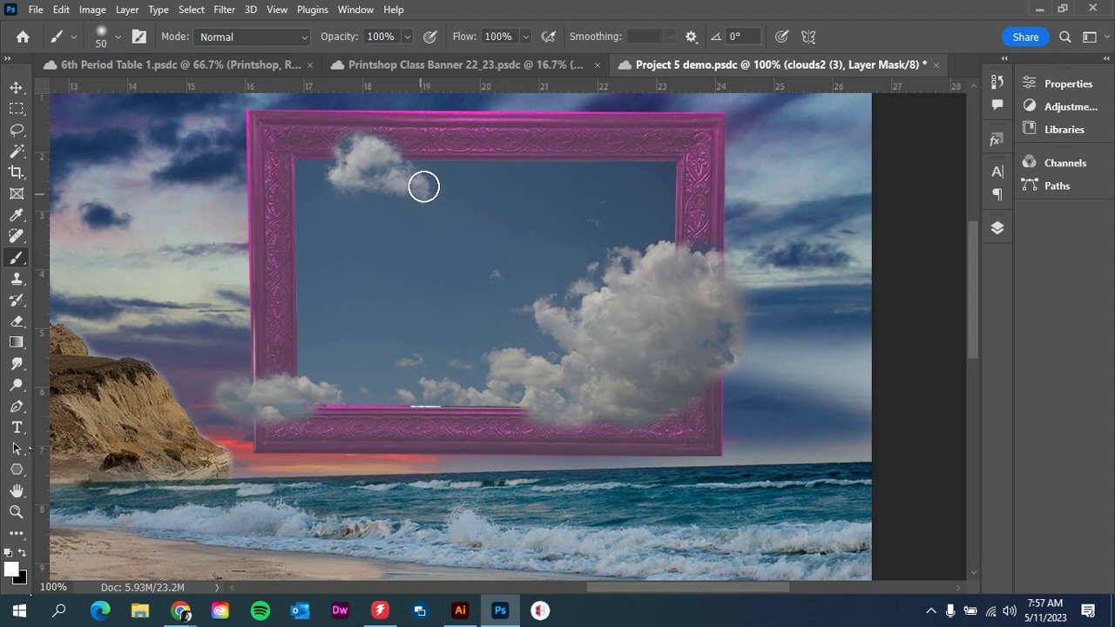
Switch the foreground colour to black and set the brush flow to 36% for cleaning up the small upper cloud
scroll(580, 255, "down", 2)
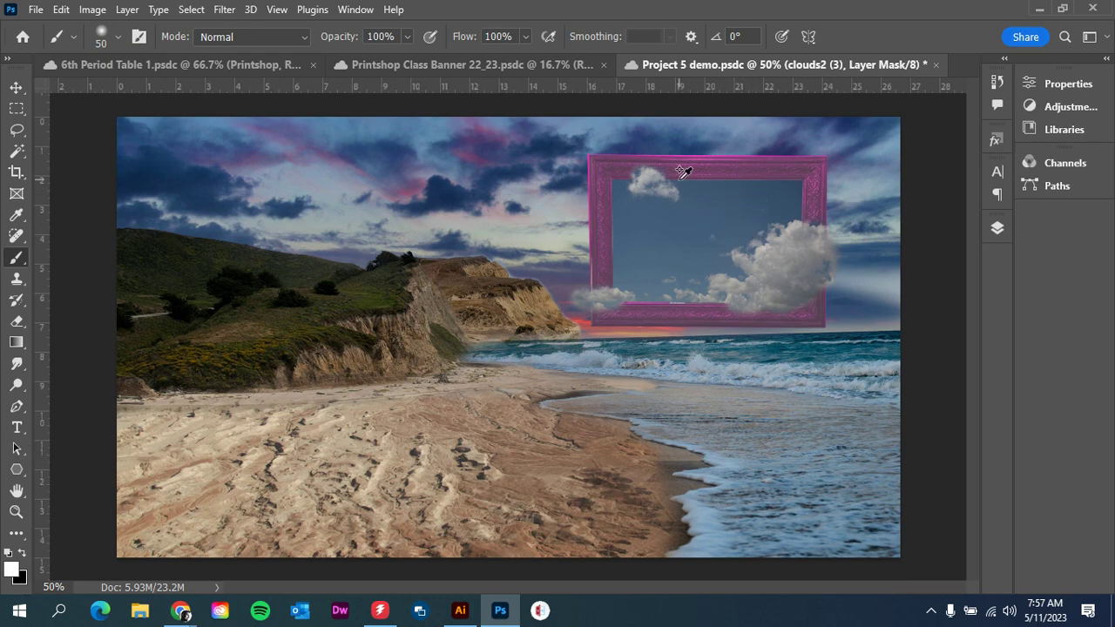
scroll(684, 171, "up", 6)
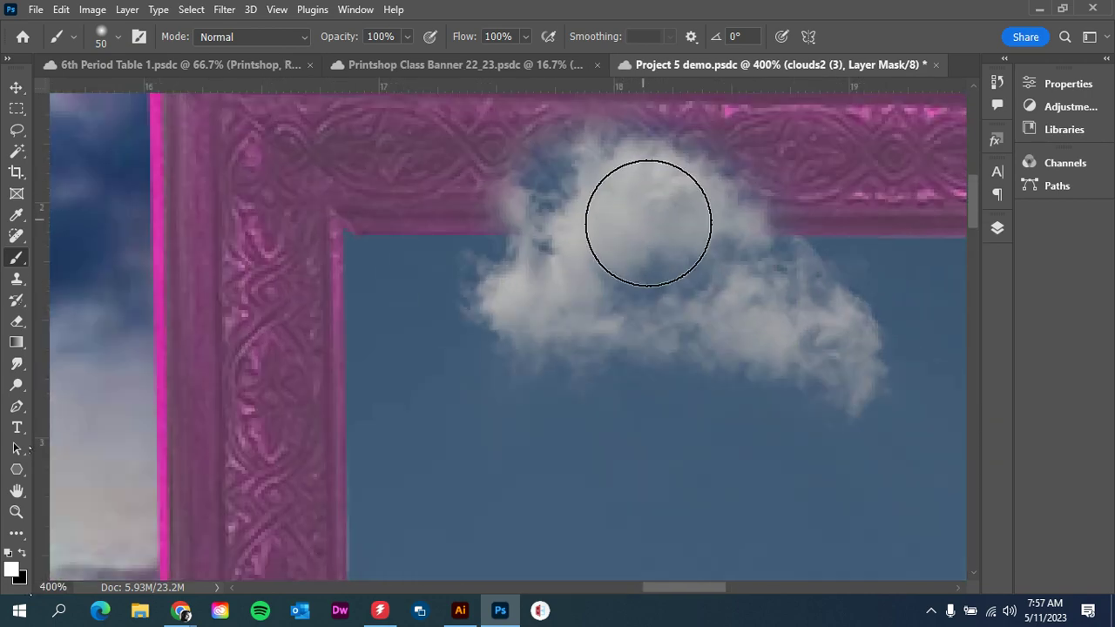
scroll(762, 261, "up", 2)
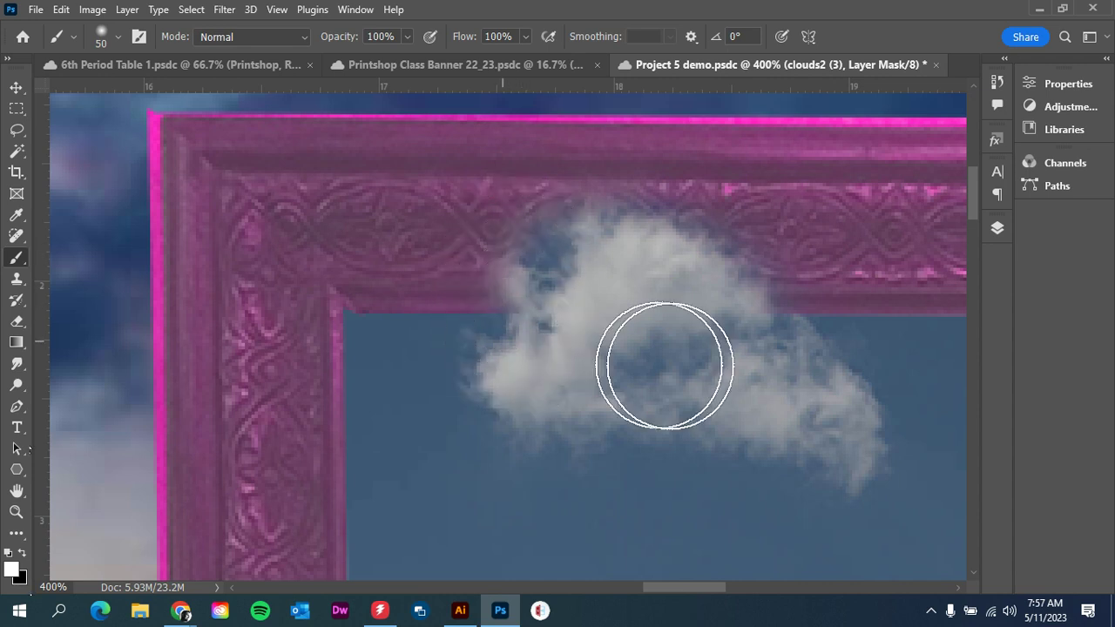
scroll(861, 247, "up", 2)
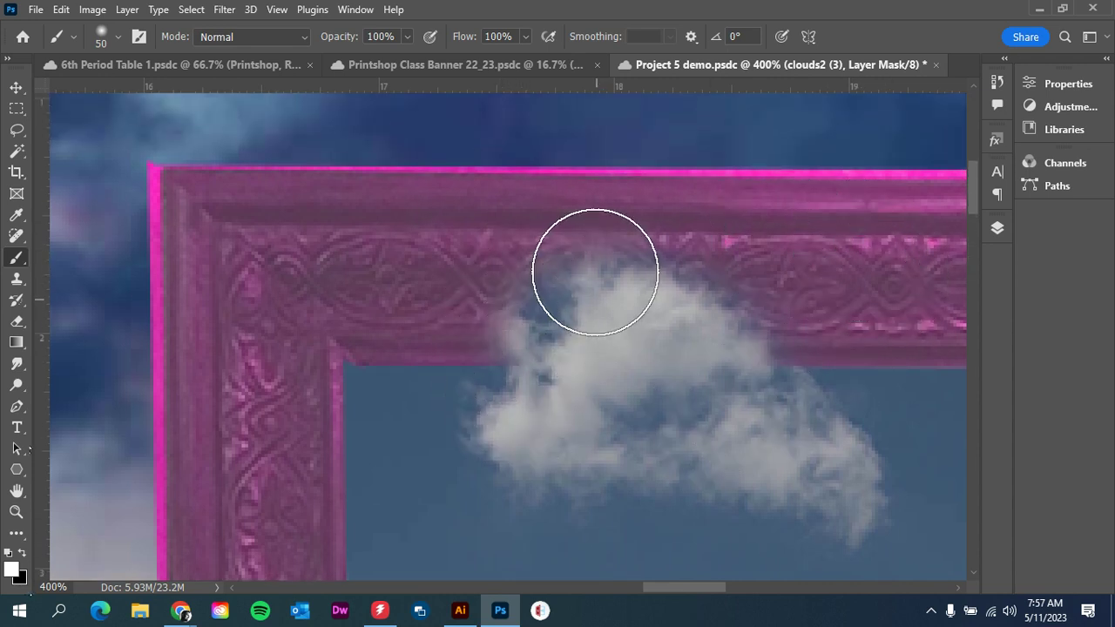
scroll(595, 272, "up", 1)
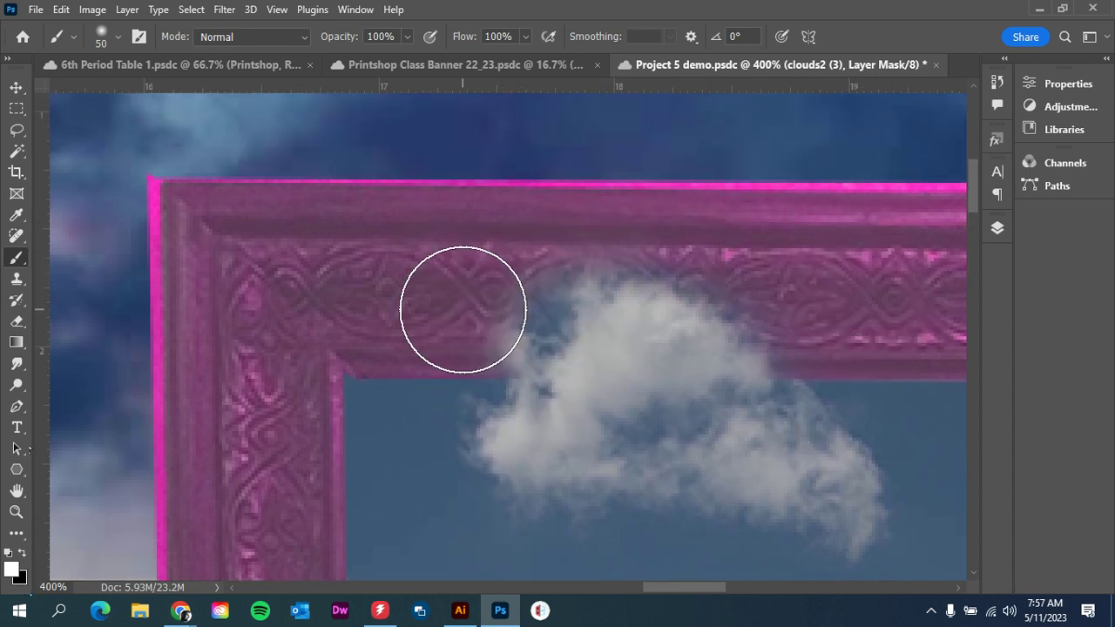
left_click(26, 554)
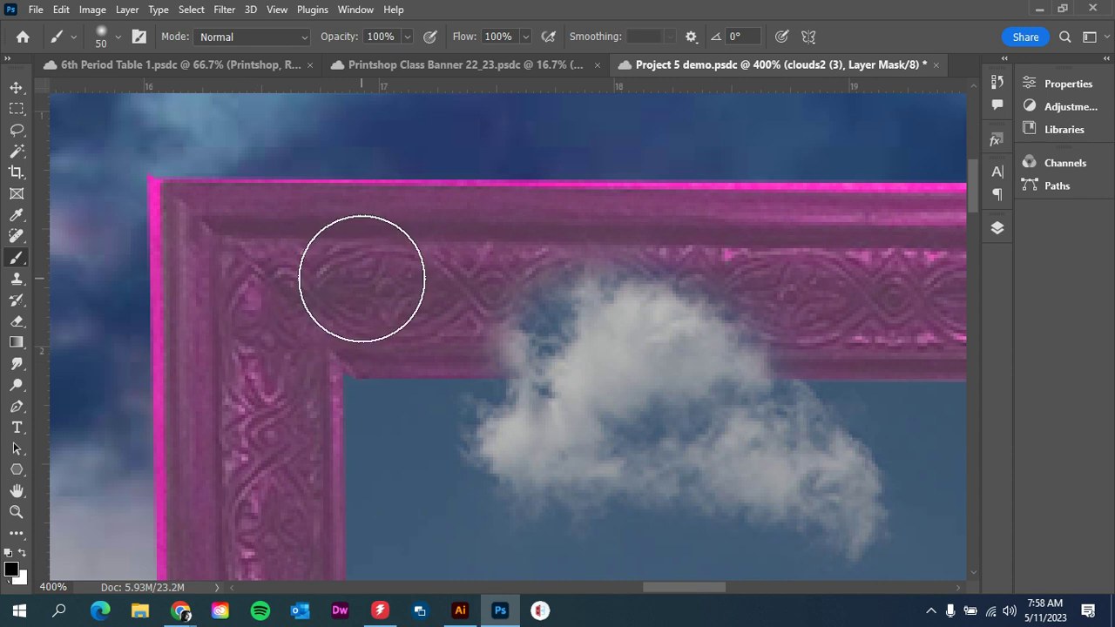
left_click(527, 36)
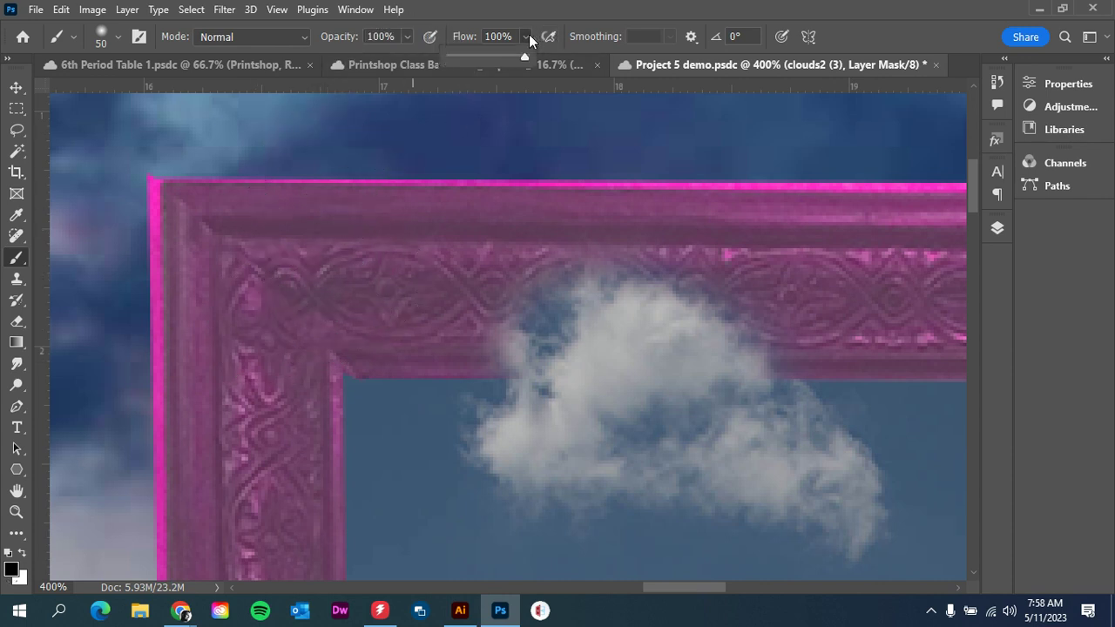
left_click_drag(485, 60, 476, 59)
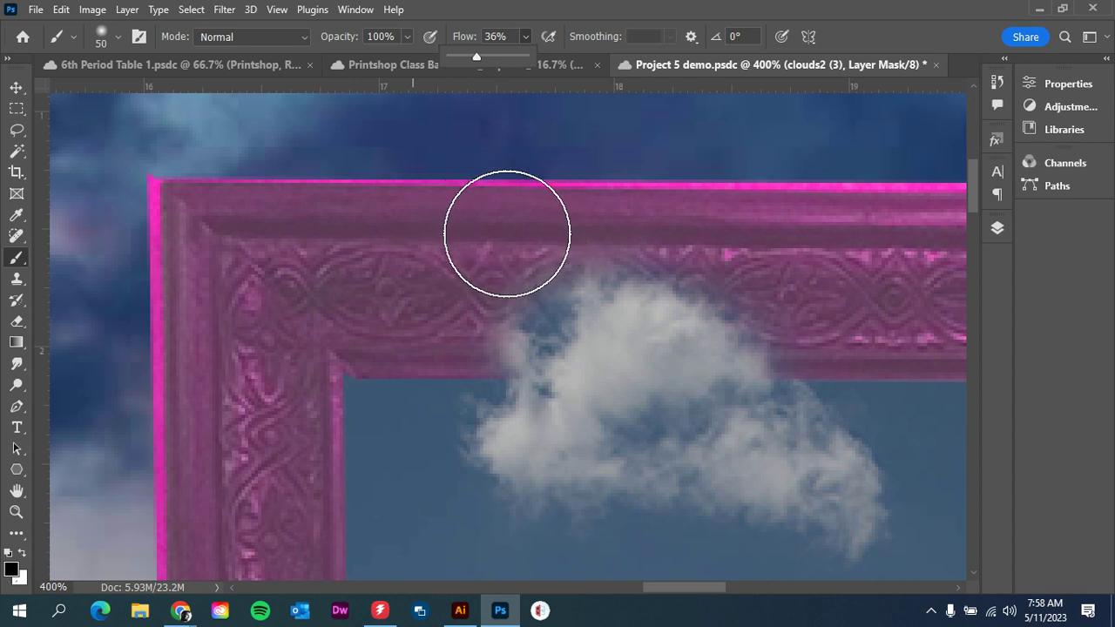
Mask out the blue sky fringe around the small upper cloud, reducing the brush from 35 px to 9 px for finer edges
key("bracketleft")
key("bracketleft")
key("bracketleft")
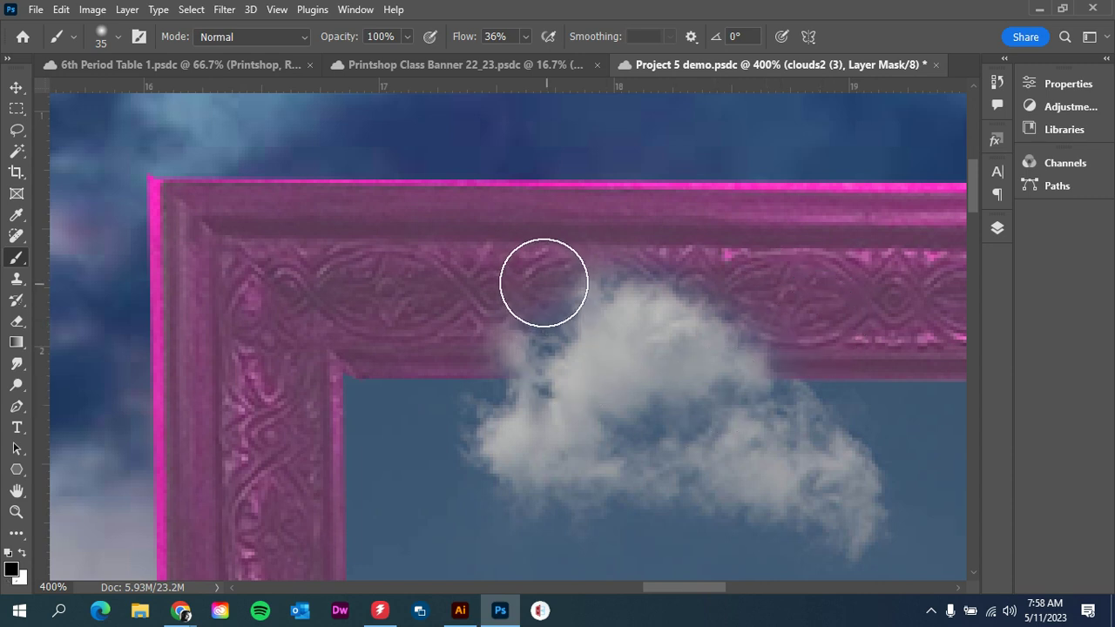
key("bracketleft")
key("bracketleft")
key("bracketleft")
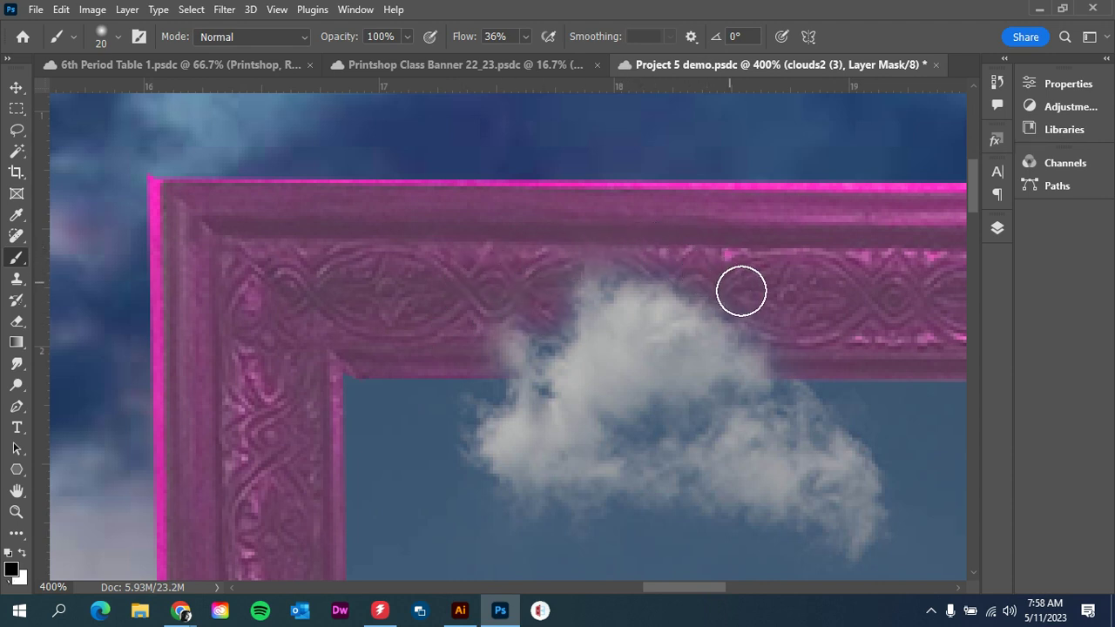
key("bracketleft")
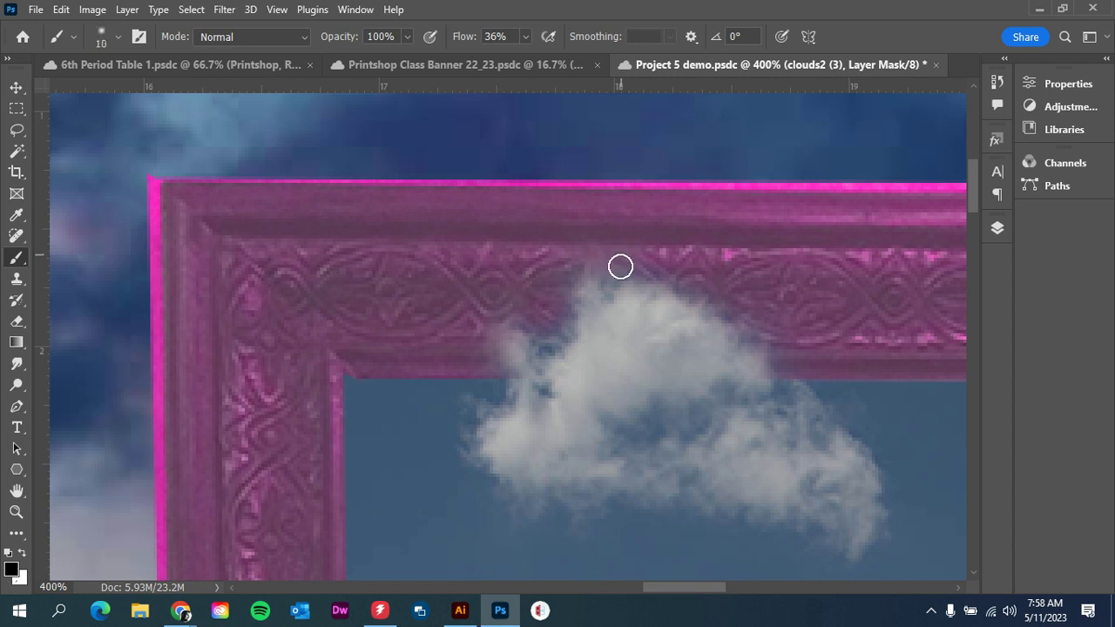
key("bracketleft")
Enlarge the brush to 35 px and mask out the blue sky patch where the large cloud's top overlaps the frame
scroll(786, 418, "down", 6)
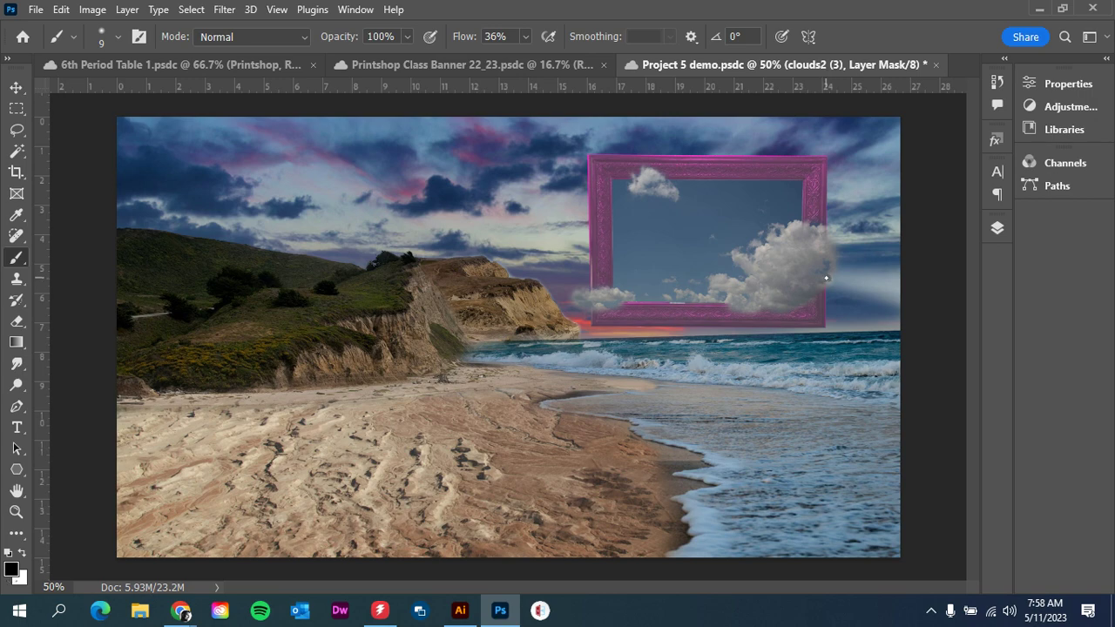
scroll(826, 278, "up", 5)
scroll(854, 256, "up", 3)
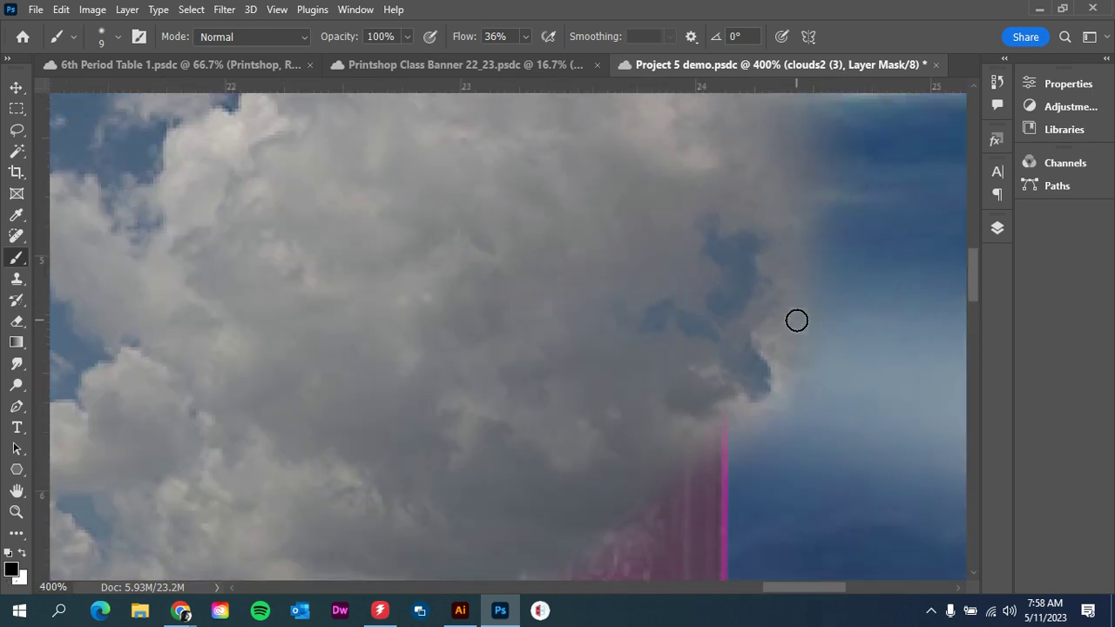
scroll(796, 320, "up", 4)
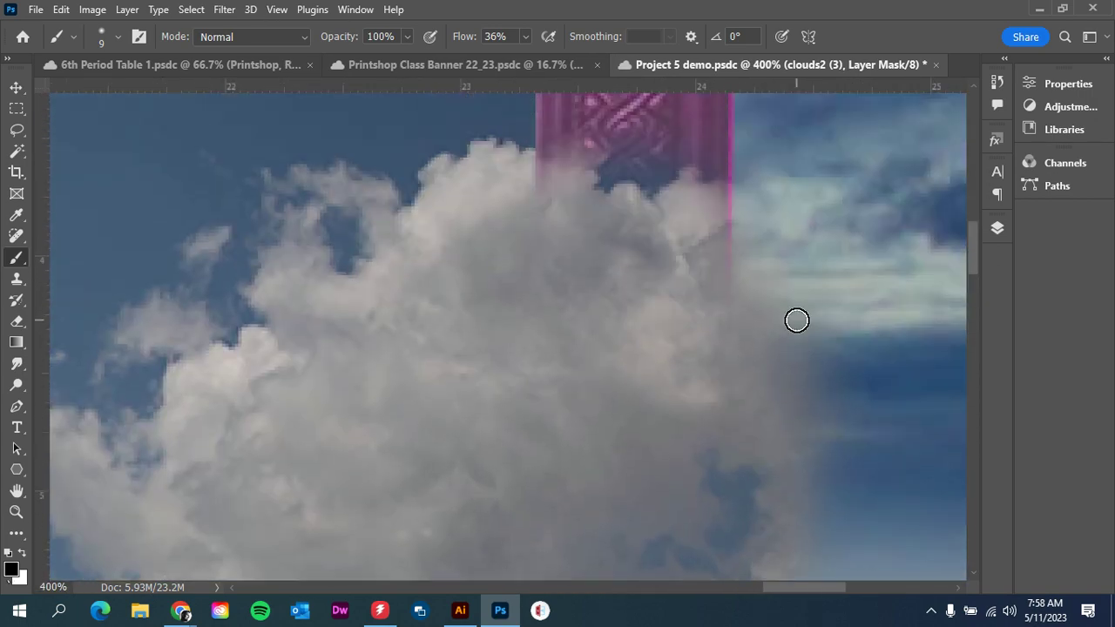
key("bracketright")
key("bracketright")
key("bracketright")
key("bracketright")
key("bracketright")
key("bracketright")
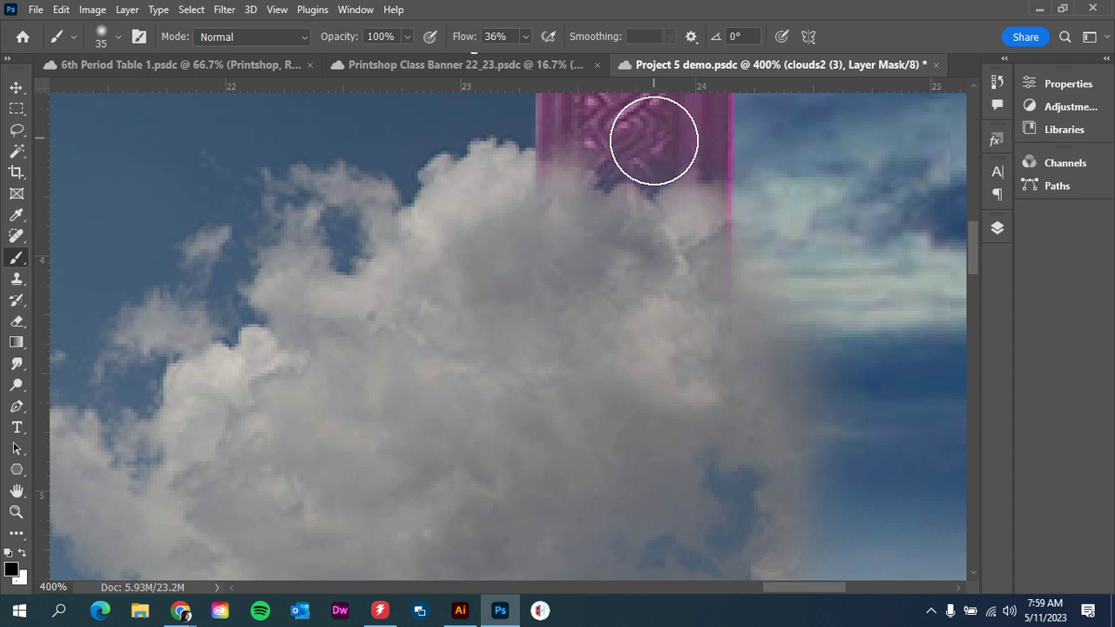
left_click(604, 209)
mouse_move(604, 225)
left_mouse_down()
mouse_move(600, 254)
mouse_move(646, 181)
mouse_move(636, 189)
mouse_move(624, 178)
mouse_move(627, 154)
mouse_move(728, 150)
mouse_move(724, 159)
mouse_move(612, 162)
mouse_move(679, 174)
left_mouse_up()
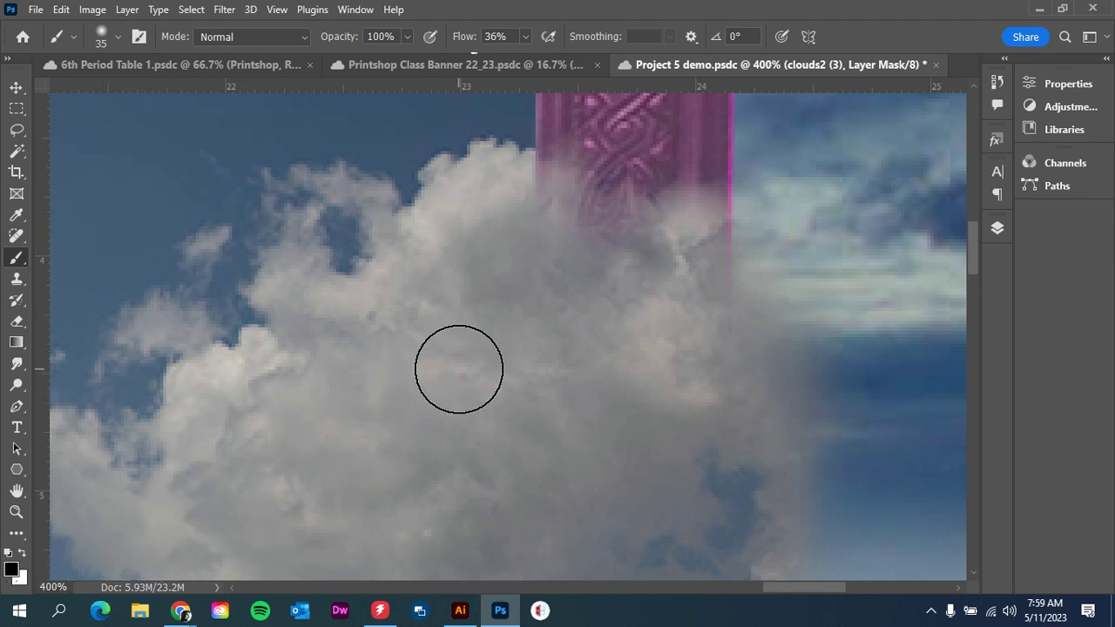
Refine the large cloud's top edge over the frame's right side, restoring cloud in white and masking sky with a 10 px black brush
key("x")
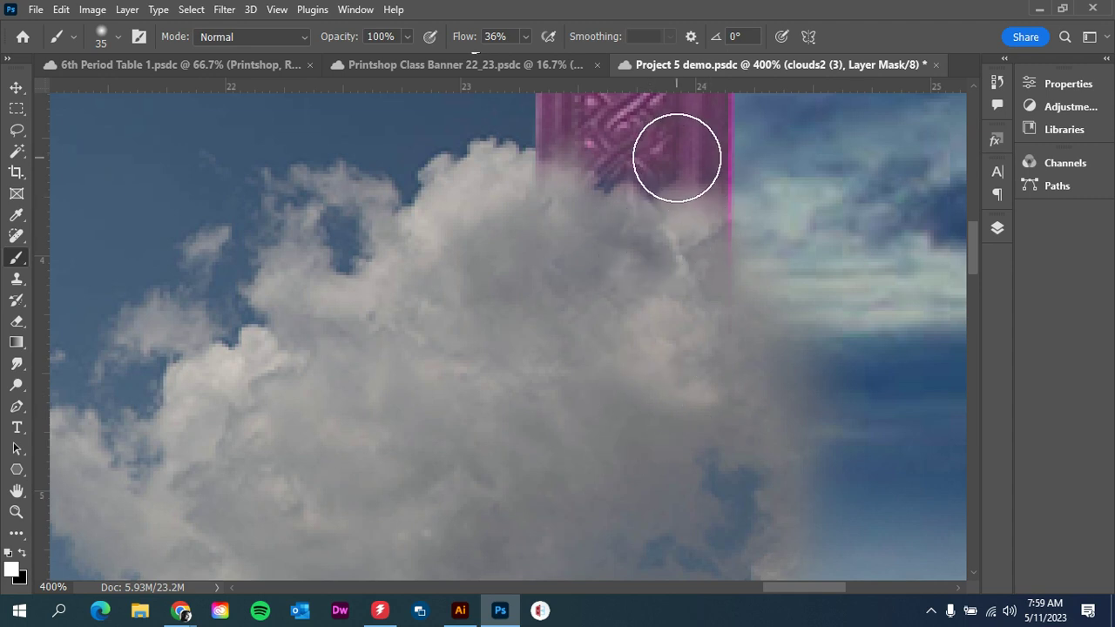
key("bracketleft")
key("bracketleft")
key("bracketleft")
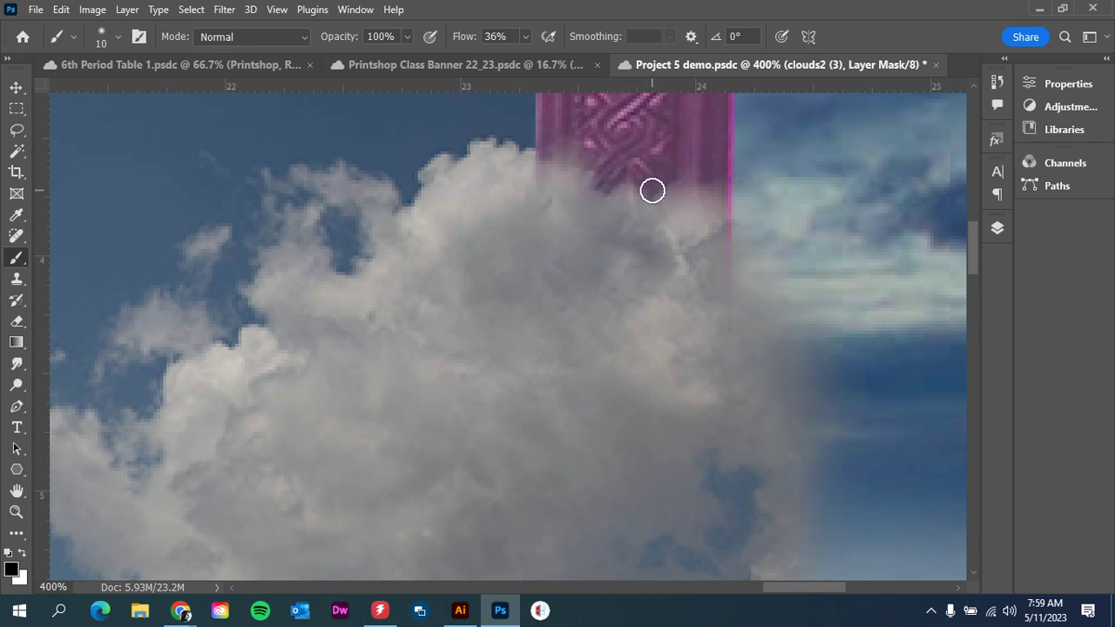
Enlarge the black brush to 25 px and mask out the blue sky patches in the large cloud along the frame's right edge
scroll(798, 436, "down", 3)
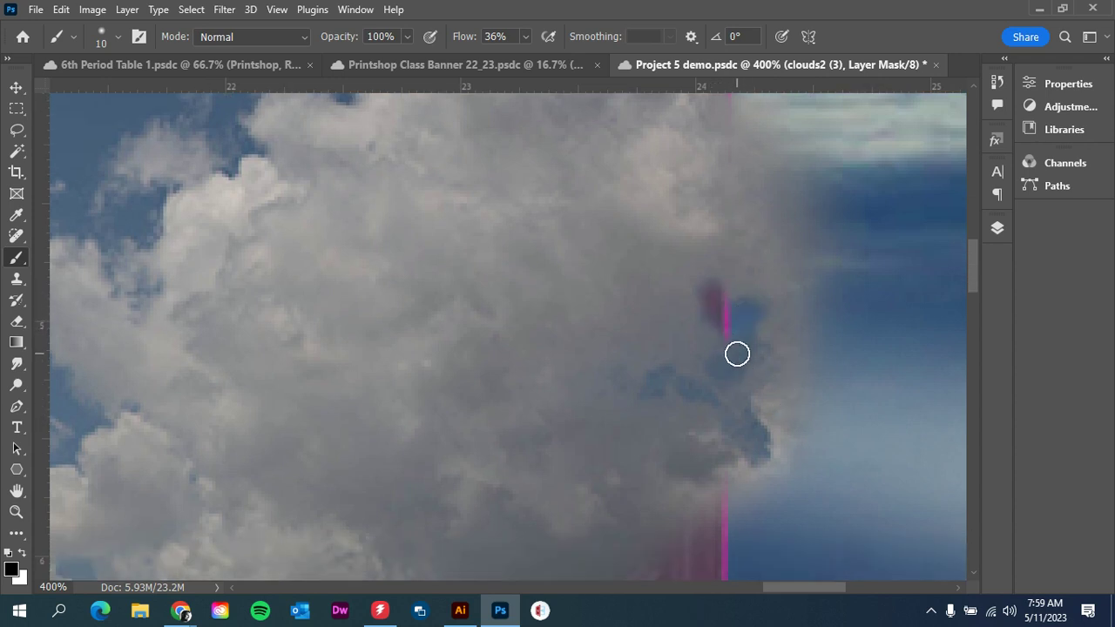
key("bracketright")
key("bracketright")
key("bracketright")
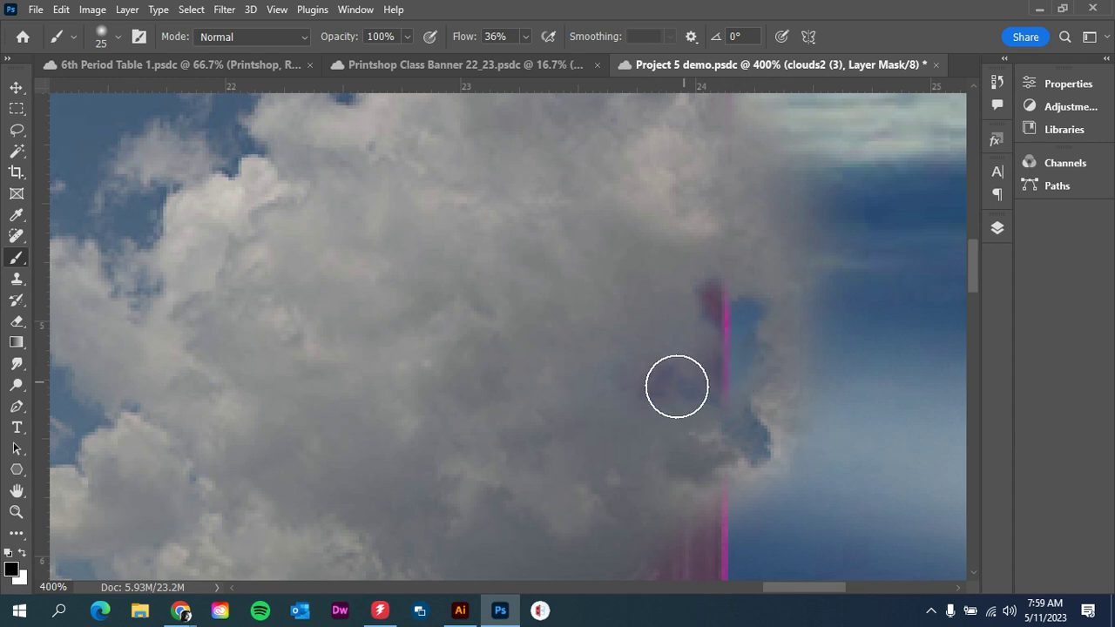
left_click_drag(677, 386, 662, 387)
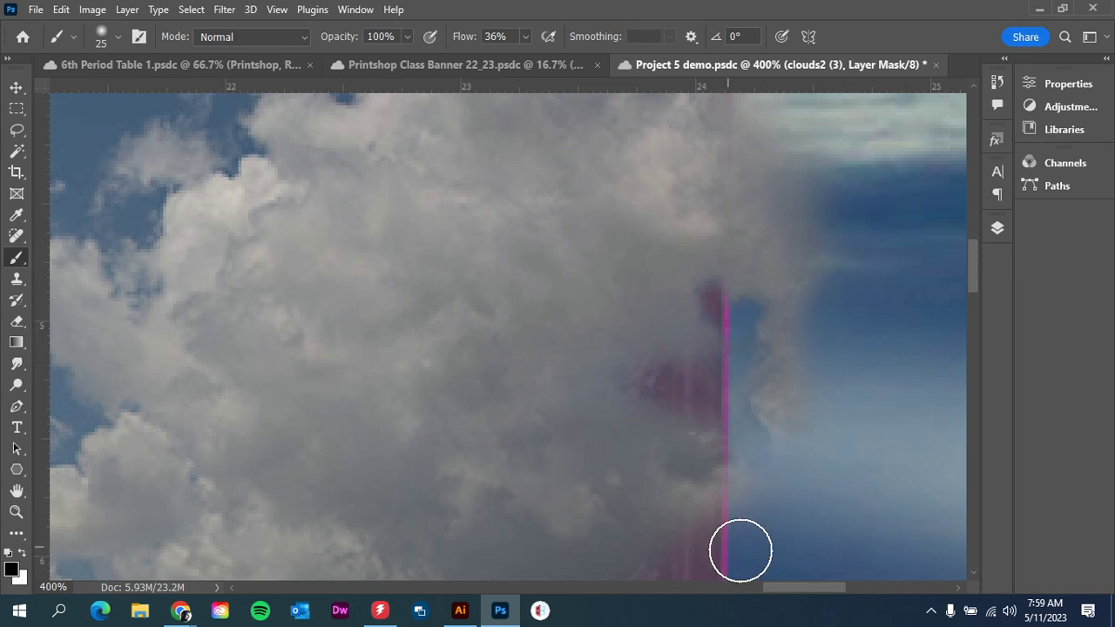
Enlarge the brush to 70 px and softly mask the large cloud's edges along the frame's right side and lower-right corner
scroll(697, 443, "down", 4)
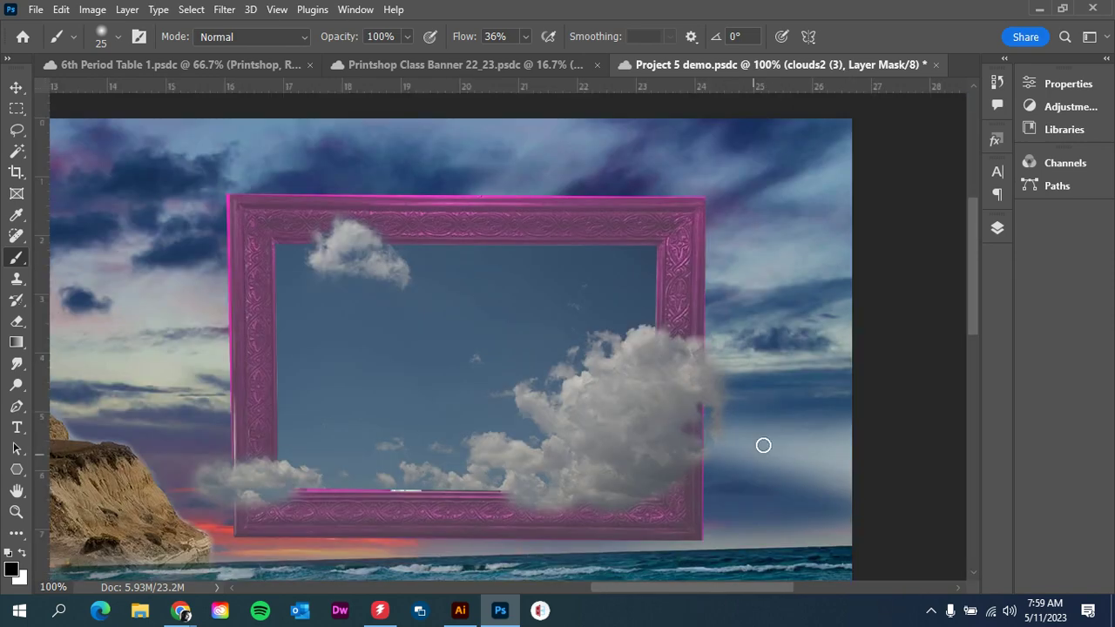
scroll(733, 435, "up", 4)
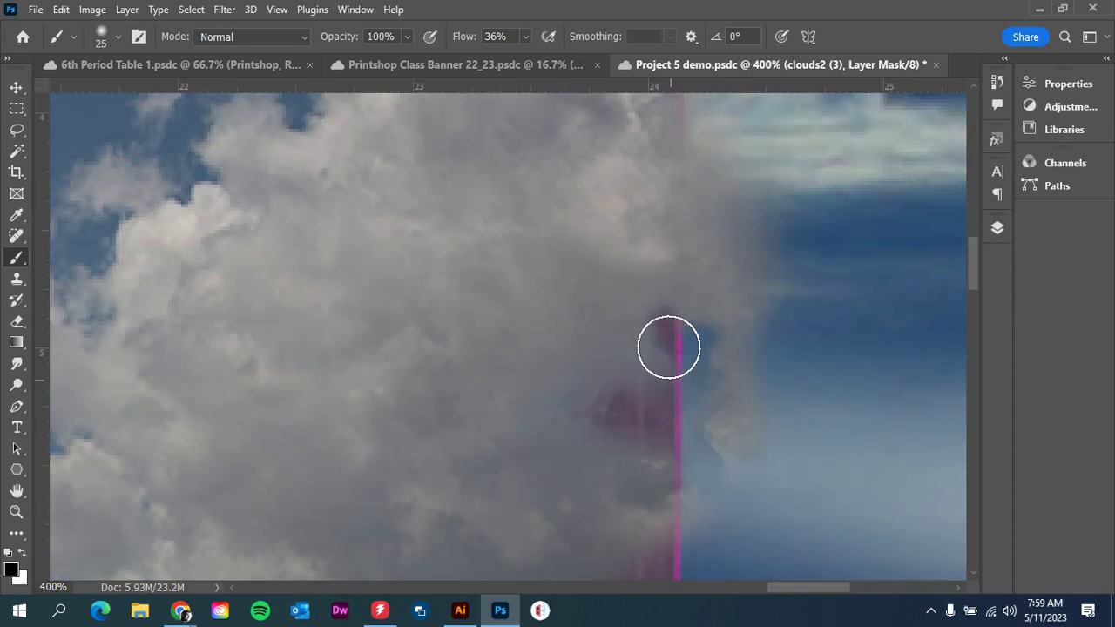
key("bracketright")
key("bracketright")
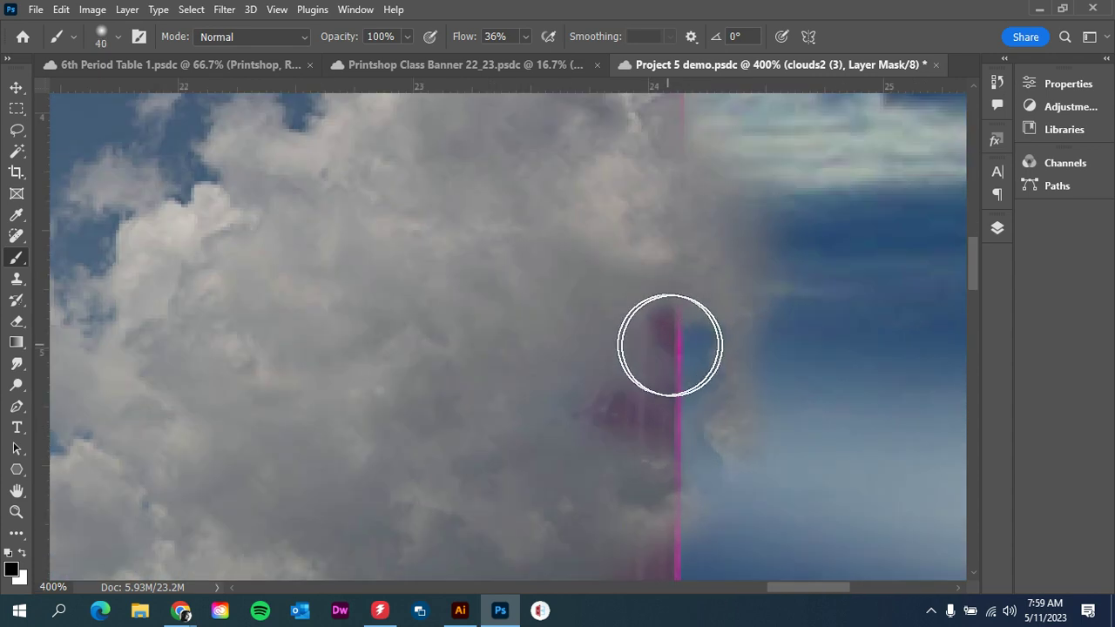
key("bracketright")
key("bracketright")
key("bracketright")
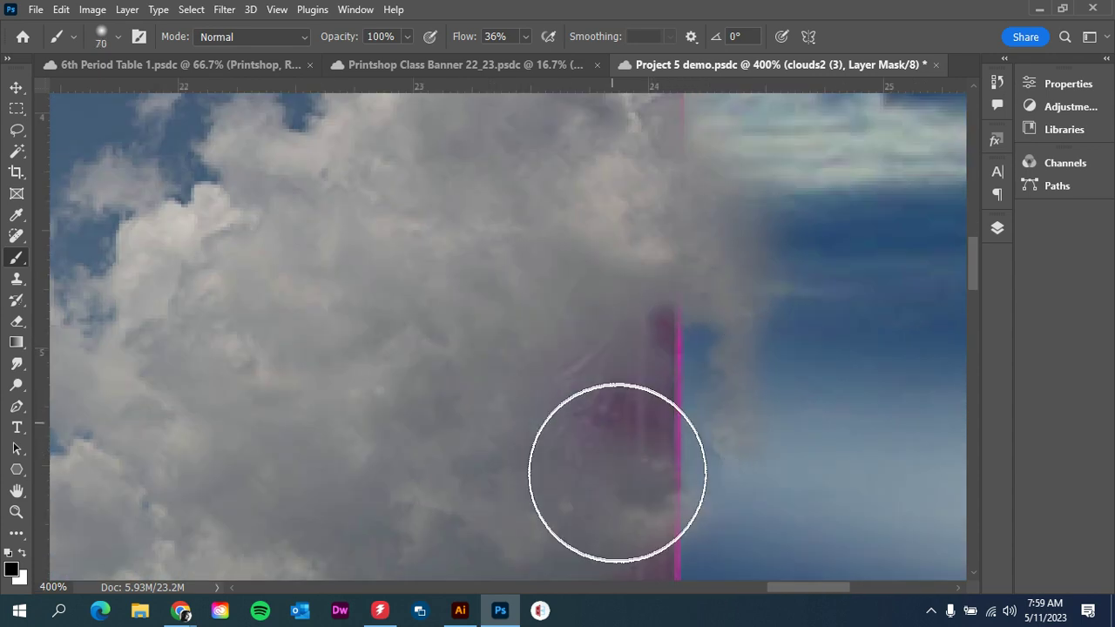
scroll(623, 398, "down", 4)
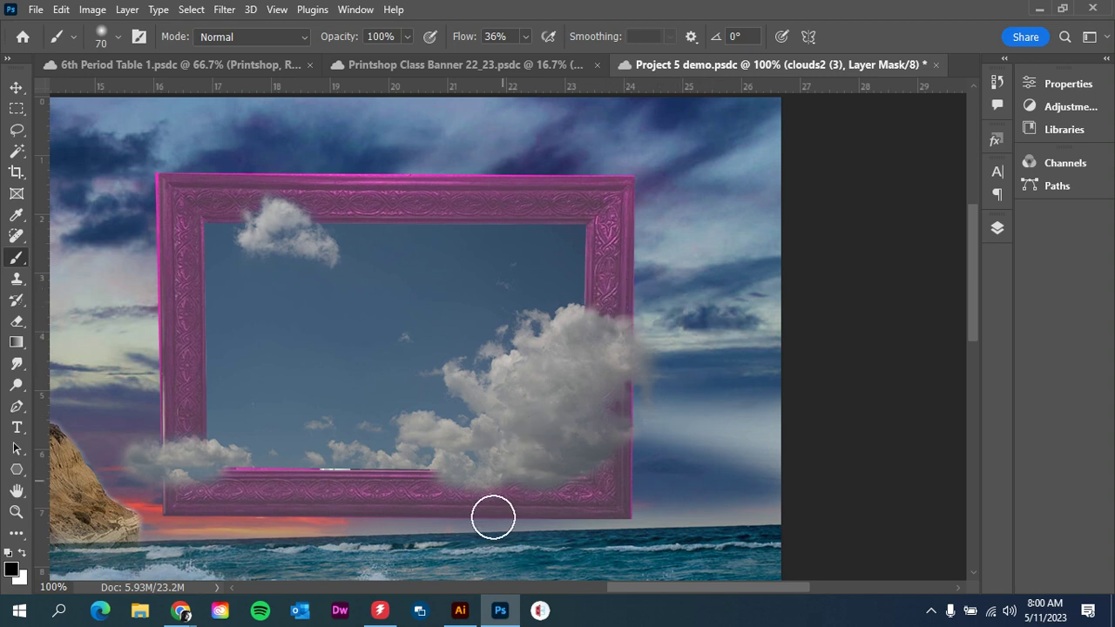
scroll(493, 517, "up", 5)
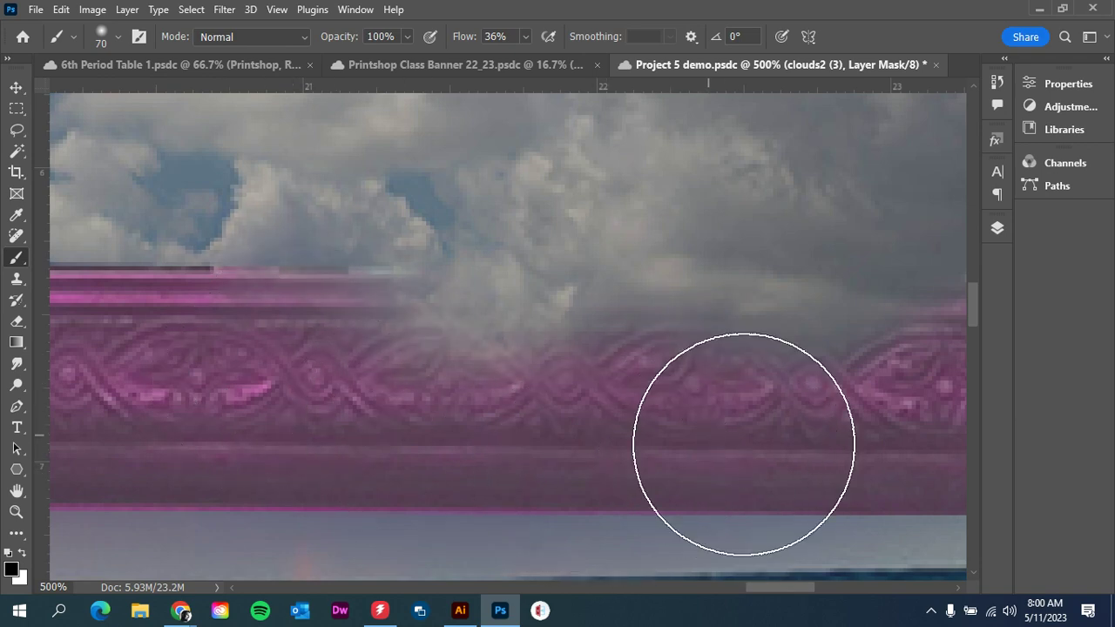
scroll(418, 444, "down", 2)
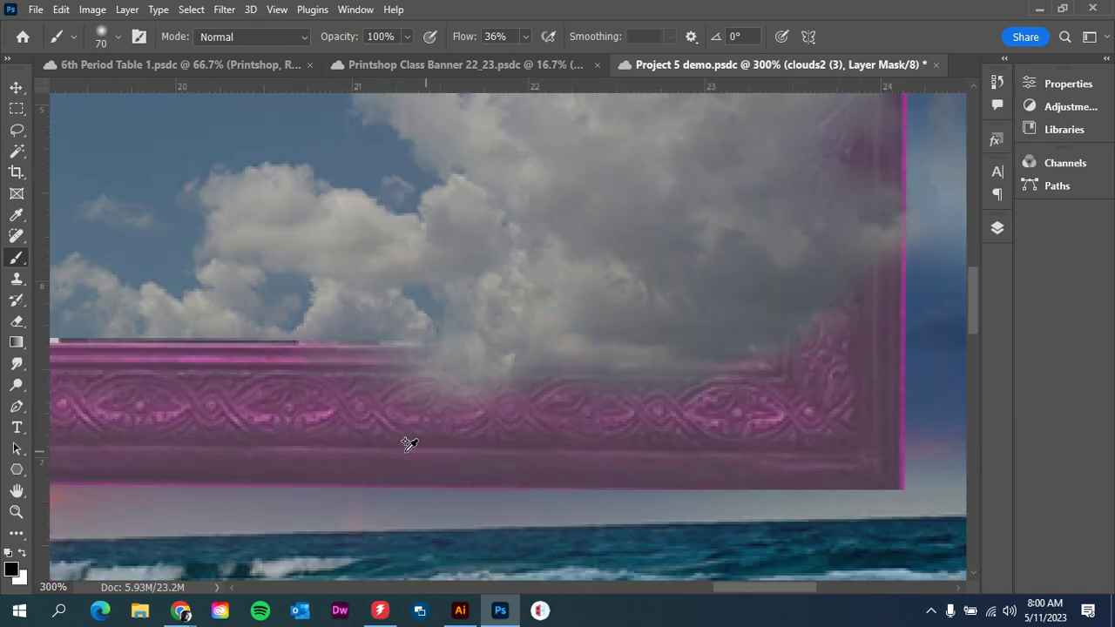
Reduce the brush to 6 px and mask out the blue sky between the two lower-left cloud parts over the frame corner
scroll(409, 444, "down", 3)
scroll(77, 436, "up", 5)
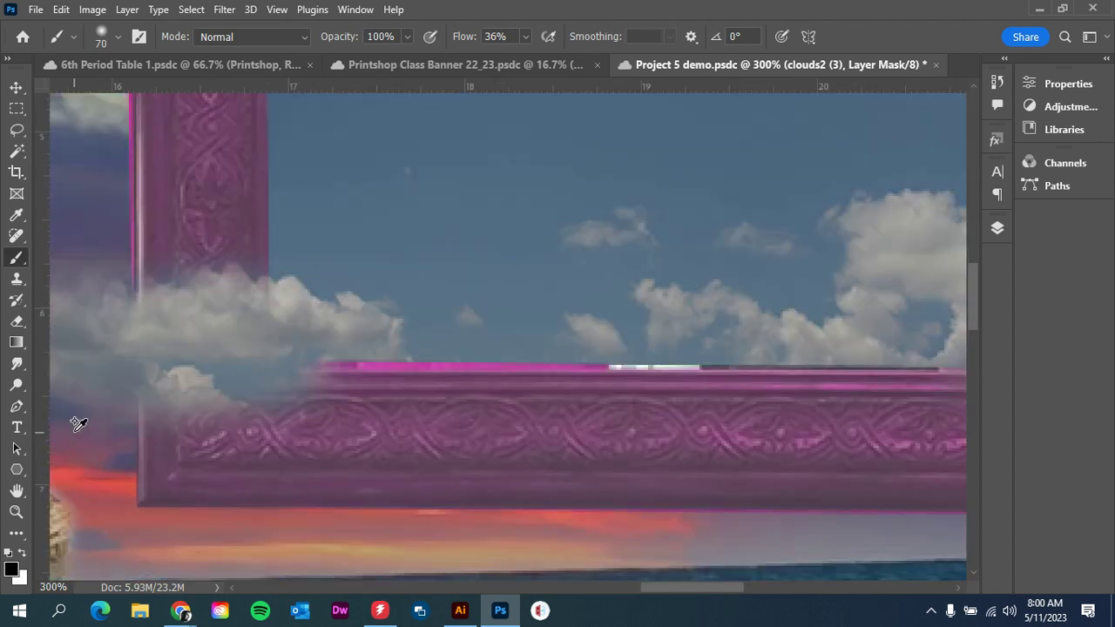
key("bracketleft")
key("bracketleft")
key("bracketleft")
key("bracketleft")
key("bracketleft")
key("bracketleft")
key("bracketleft")
key("bracketleft")
key("bracketleft")
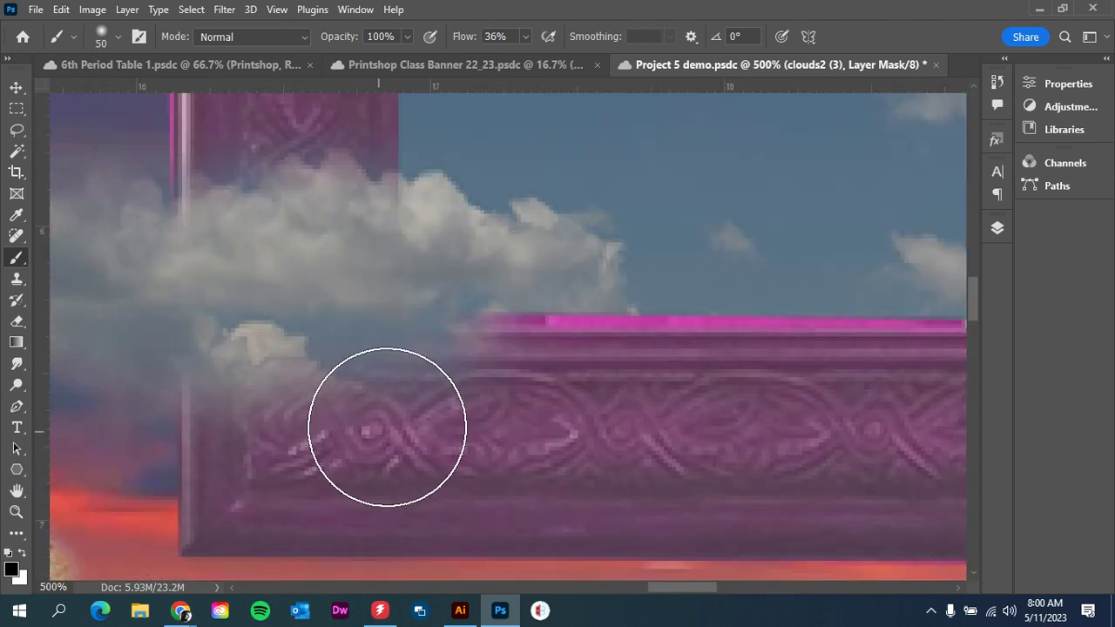
key("bracketleft")
mouse_move(377, 355)
left_mouse_down()
mouse_move(318, 340)
mouse_move(363, 369)
mouse_move(326, 354)
mouse_move(377, 361)
mouse_move(349, 326)
mouse_move(311, 324)
mouse_move(450, 360)
mouse_move(341, 330)
left_mouse_up()
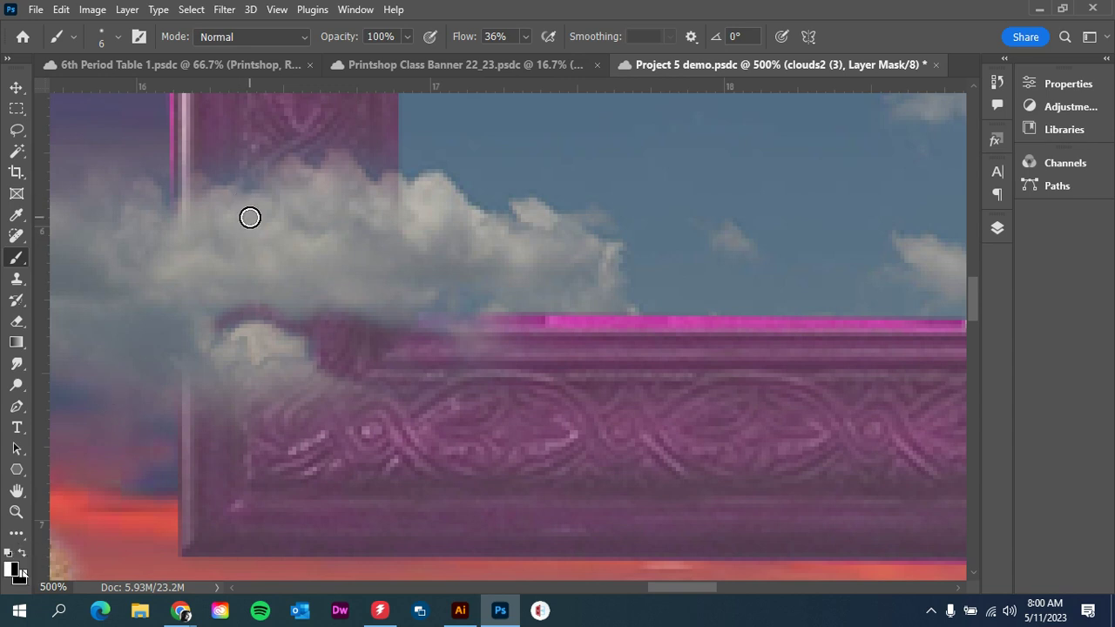
Restore cloud around the lower-left frame corner with a 20 px white brush, and mask the excess on the bottom rail in black
key("bracketright")
key("bracketright")
key("bracketright")
key("bracketright")
key("bracketright")
key("bracketright")
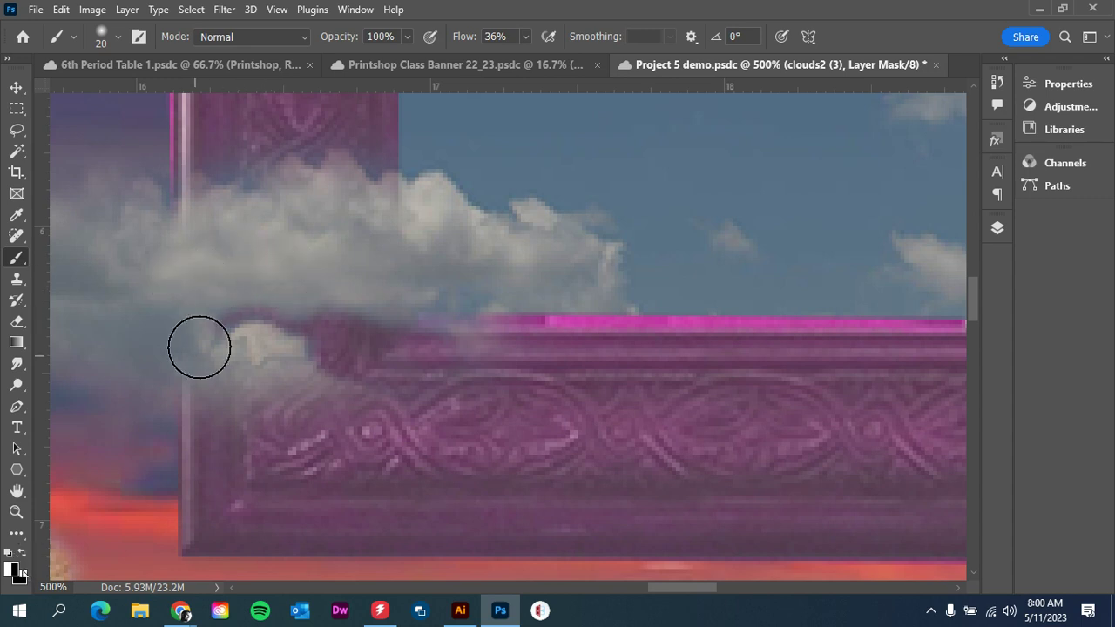
mouse_move(200, 344)
left_mouse_down()
mouse_move(265, 357)
mouse_move(292, 373)
mouse_move(265, 371)
mouse_move(306, 405)
mouse_move(219, 374)
left_mouse_up()
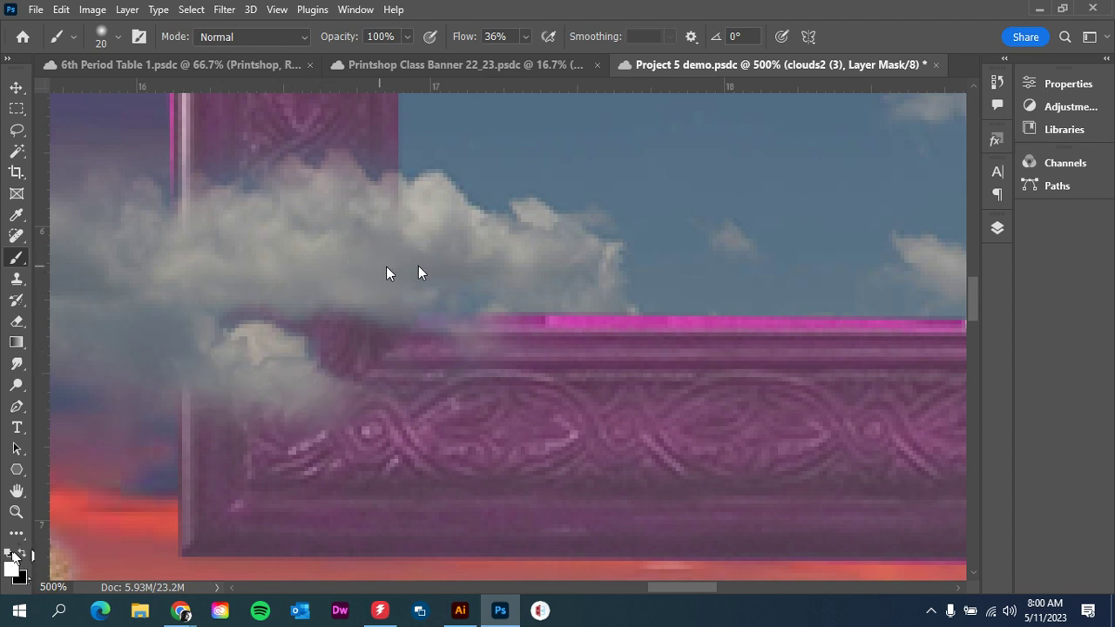
mouse_move(457, 327)
left_mouse_down()
mouse_move(473, 366)
mouse_move(523, 335)
left_mouse_up()
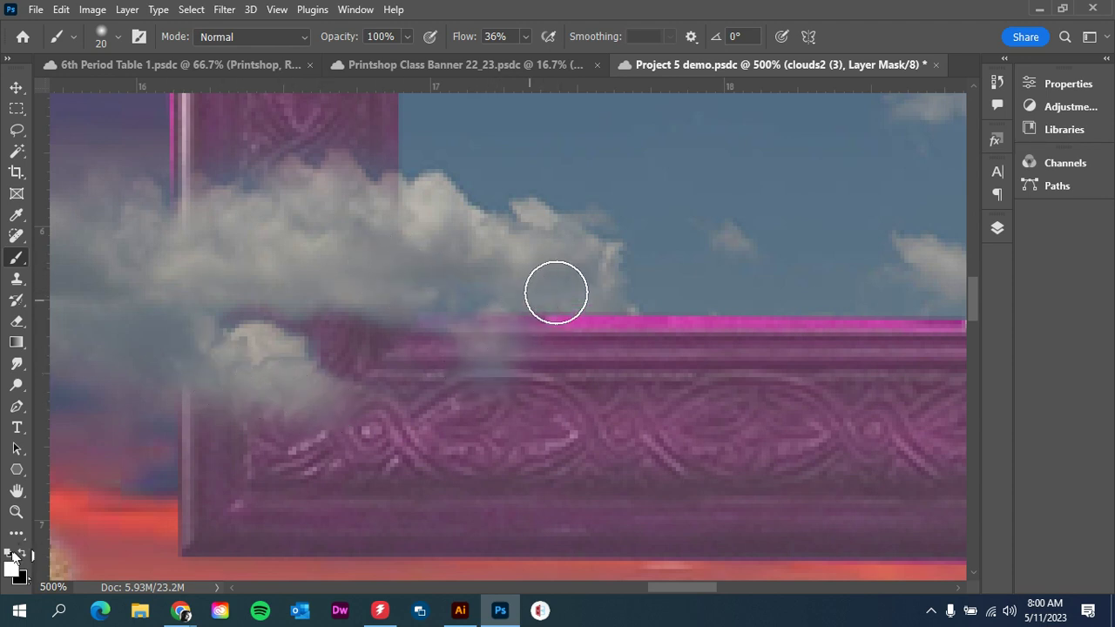
key("x")
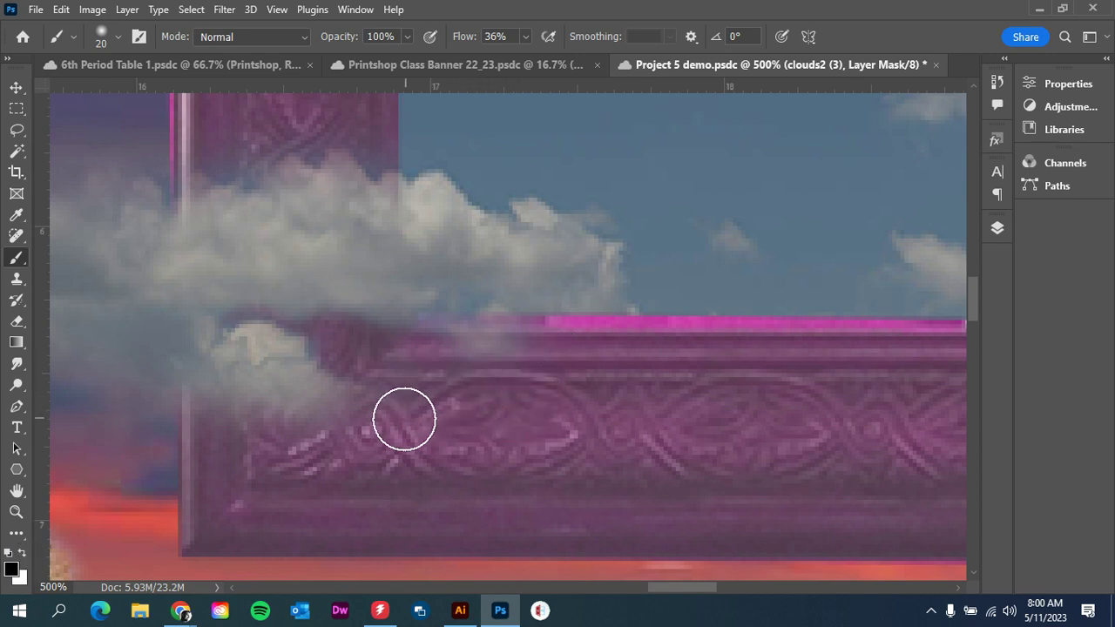
scroll(404, 420, "down", 3)
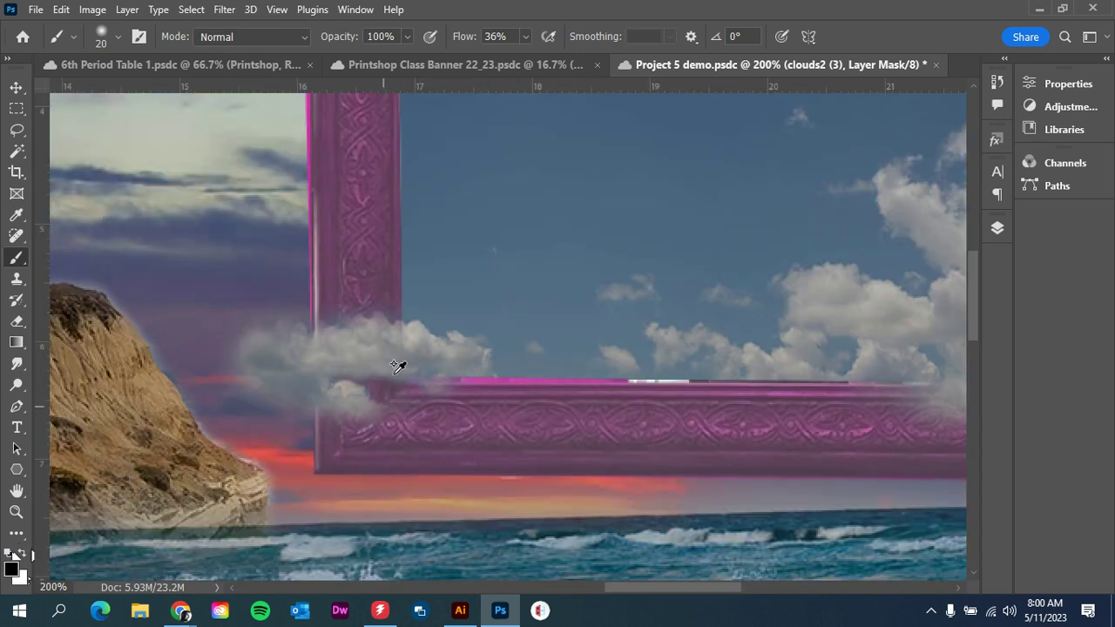
Clean the sky fringe above the lower-left cloud in black and restore the cloud's top edge over the frame in white
scroll(376, 288, "up", 3)
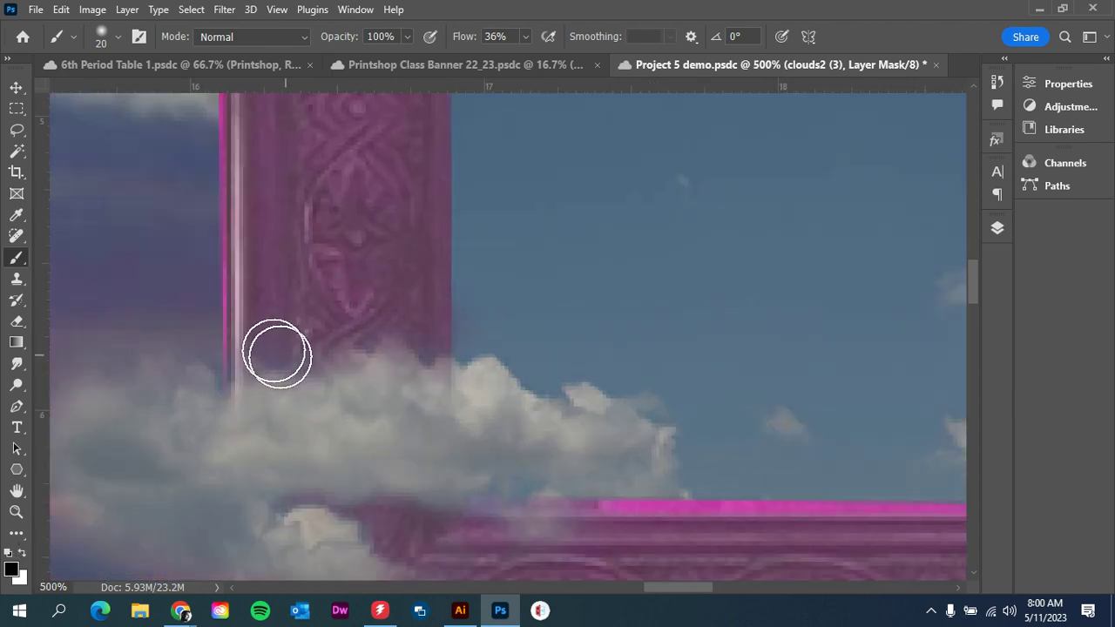
mouse_move(207, 346)
left_mouse_down()
mouse_move(172, 322)
mouse_move(328, 334)
mouse_move(400, 322)
mouse_move(427, 349)
mouse_move(524, 338)
mouse_move(553, 363)
mouse_move(413, 315)
mouse_move(356, 318)
left_mouse_up()
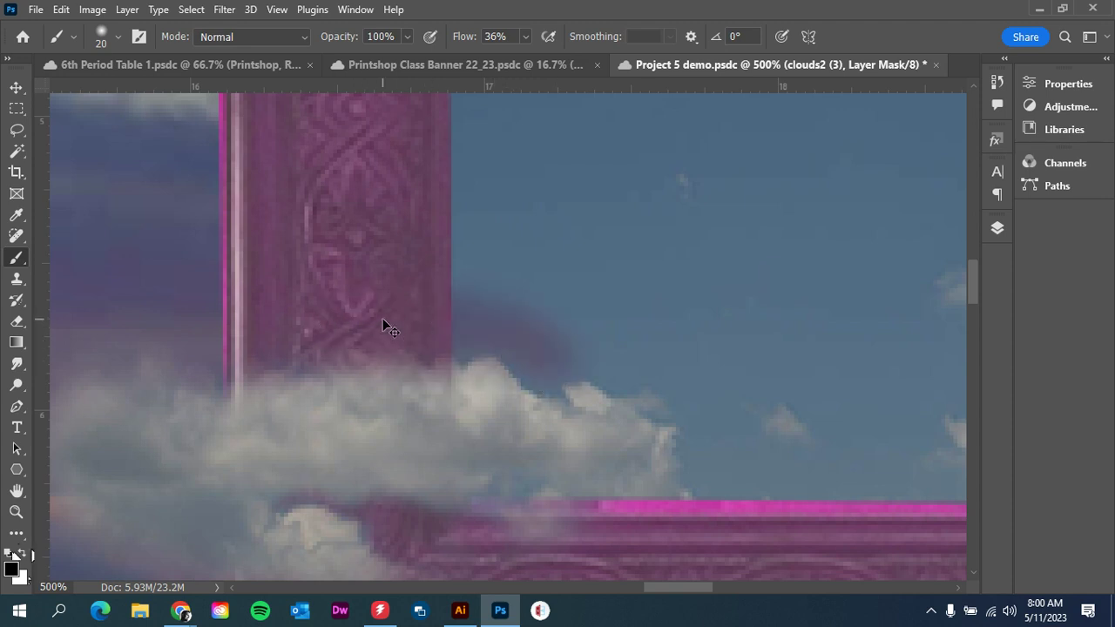
key("ctrl+z")
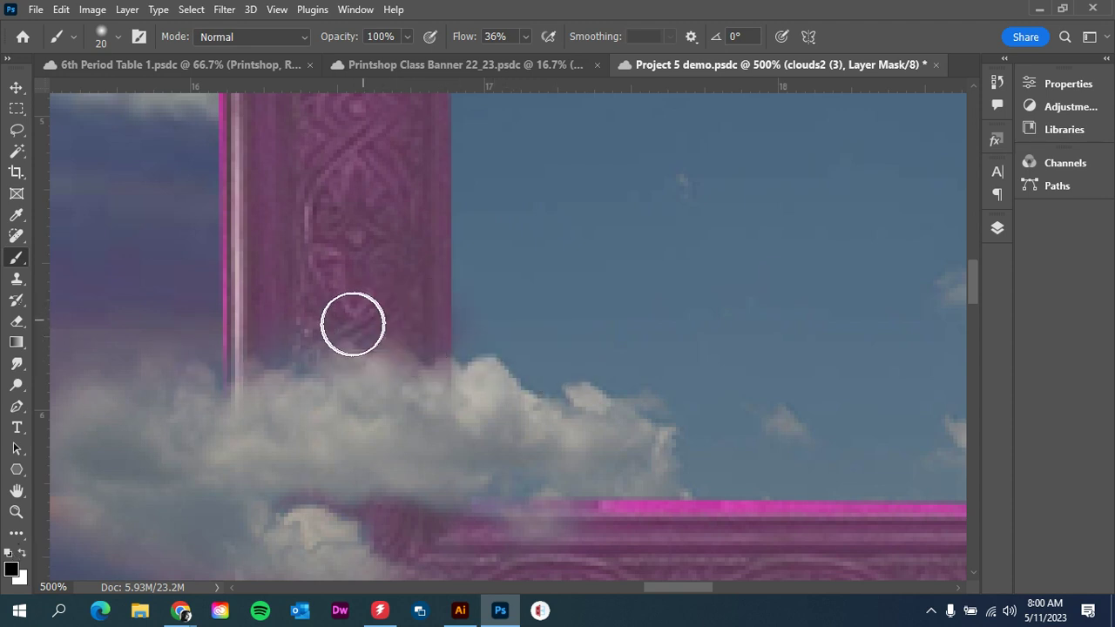
key("x")
mouse_move(353, 324)
left_mouse_down()
mouse_move(310, 314)
mouse_move(221, 351)
left_mouse_up()
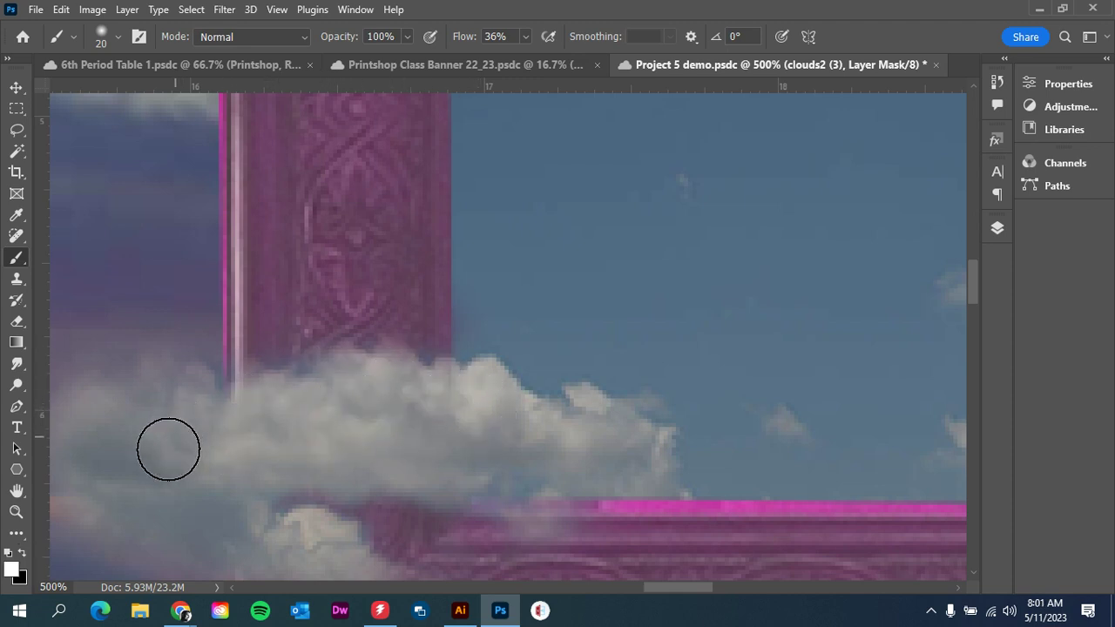
Check the cloud edges along the frame's bottom inner edge and save the document
scroll(214, 455, "down", 4, "alt")
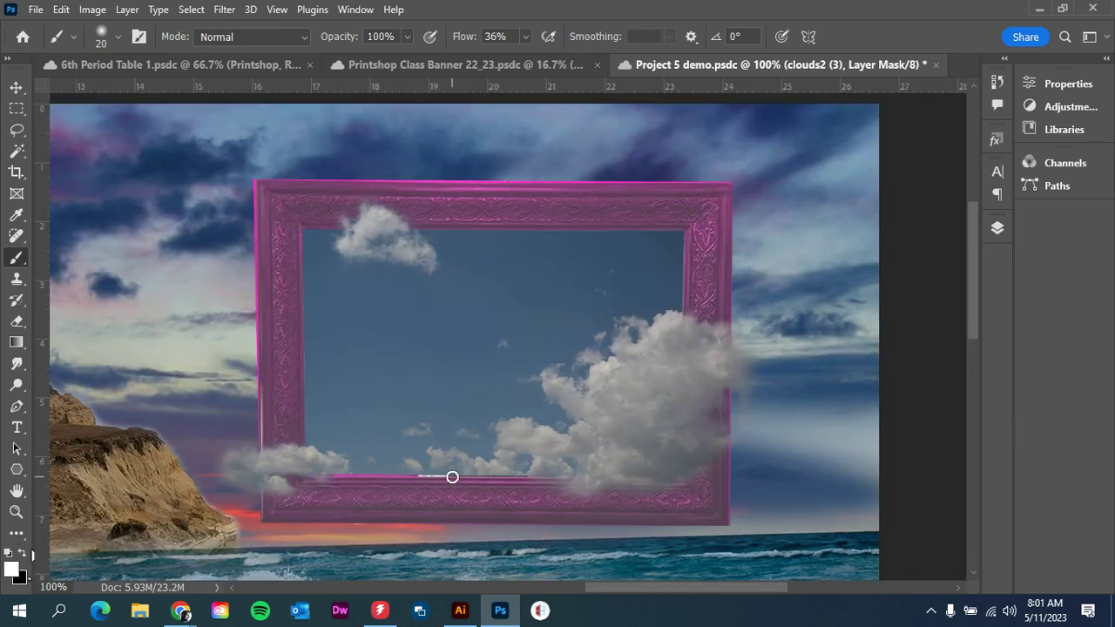
scroll(452, 477, "up", 4, "alt")
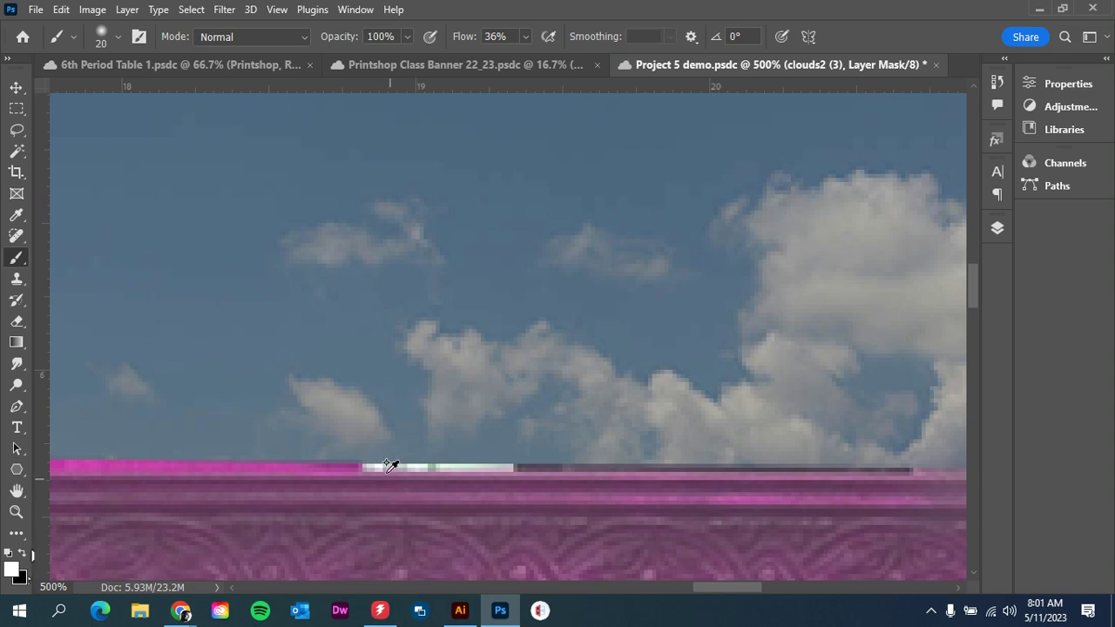
scroll(518, 470, "down", 7, "alt")
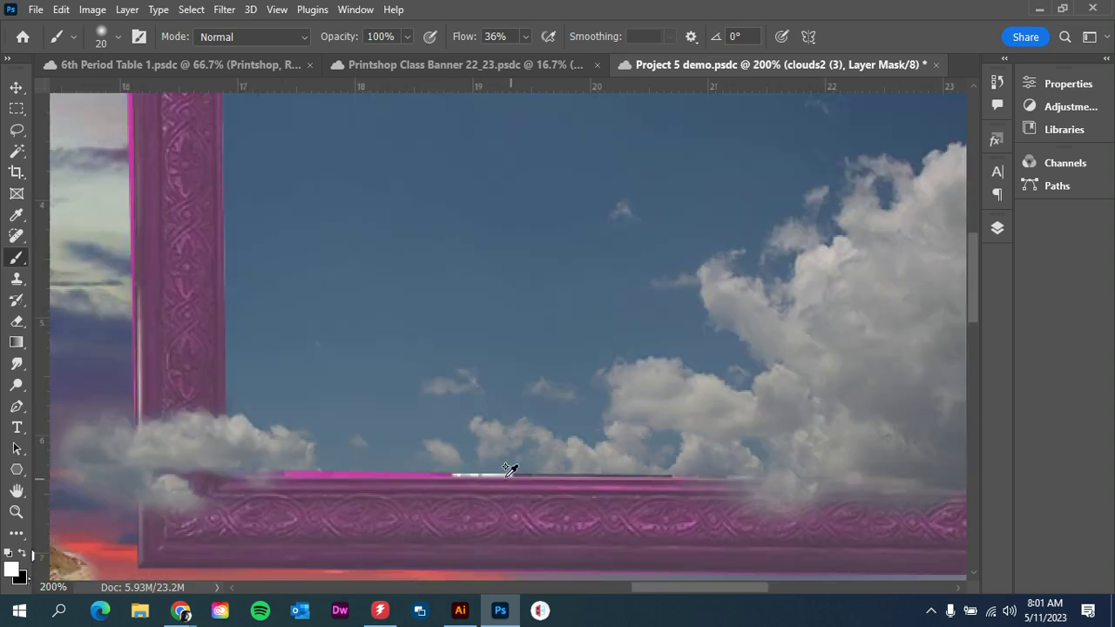
scroll(699, 263, "up", 2, "alt")
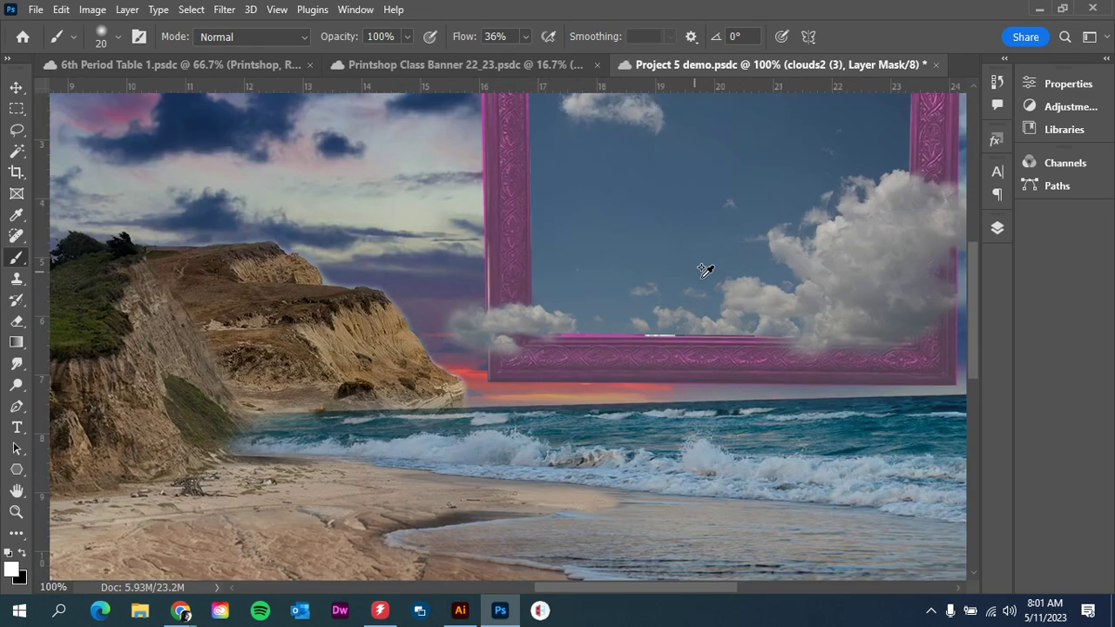
left_click_drag(705, 278, 648, 334)
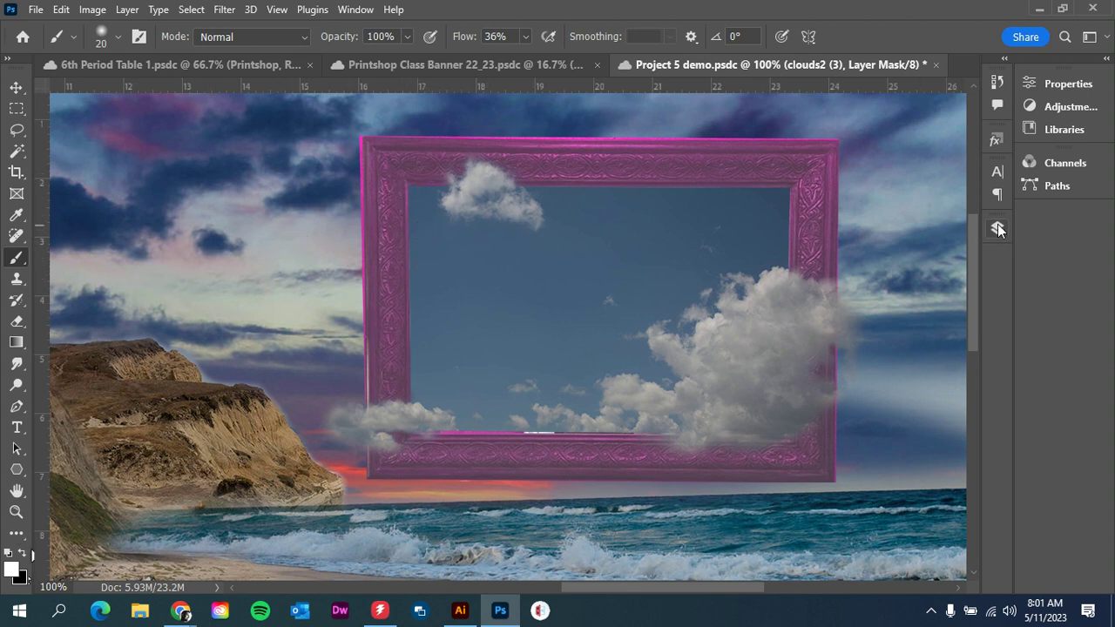
key("ctrl+s")
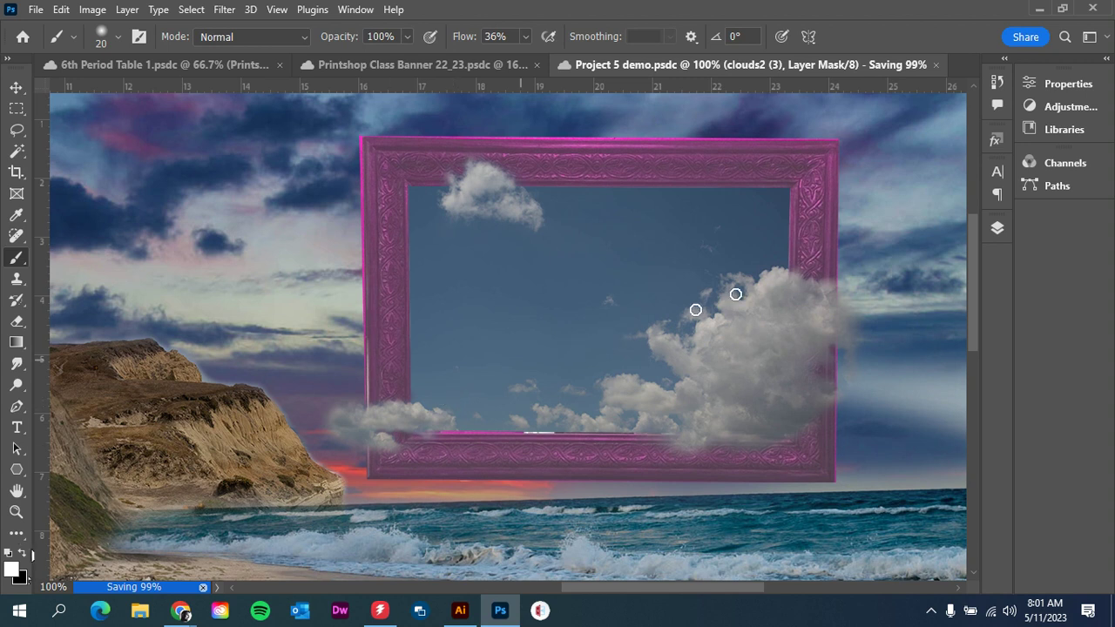
Select the hand layer and make it visible
left_click(998, 228)
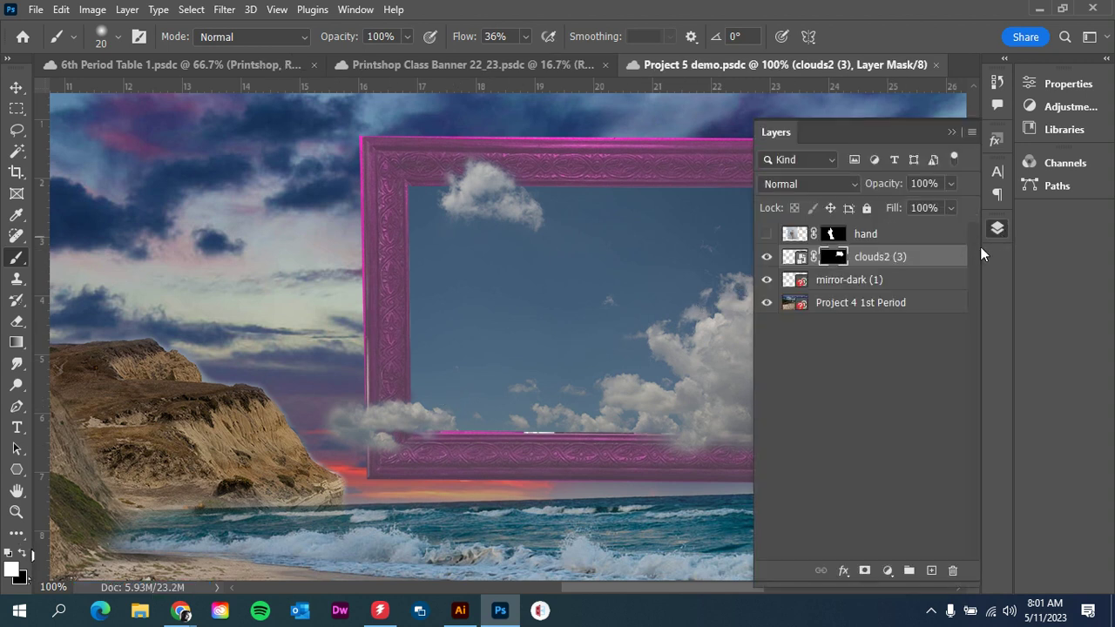
left_click(914, 233)
left_click(767, 234)
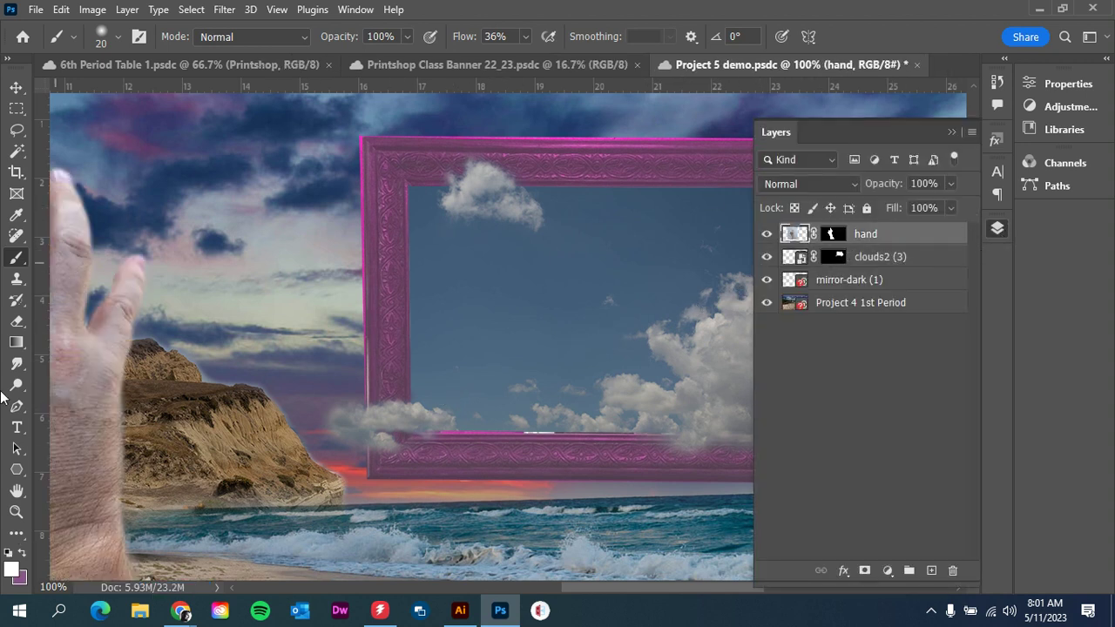
Move the hand over the framed sky and scale it down to about 28%, with the wrist at the frame's bottom inner edge
key("v")
left_click_drag(92, 440, 603, 212)
left_click_drag(608, 373, 648, 277)
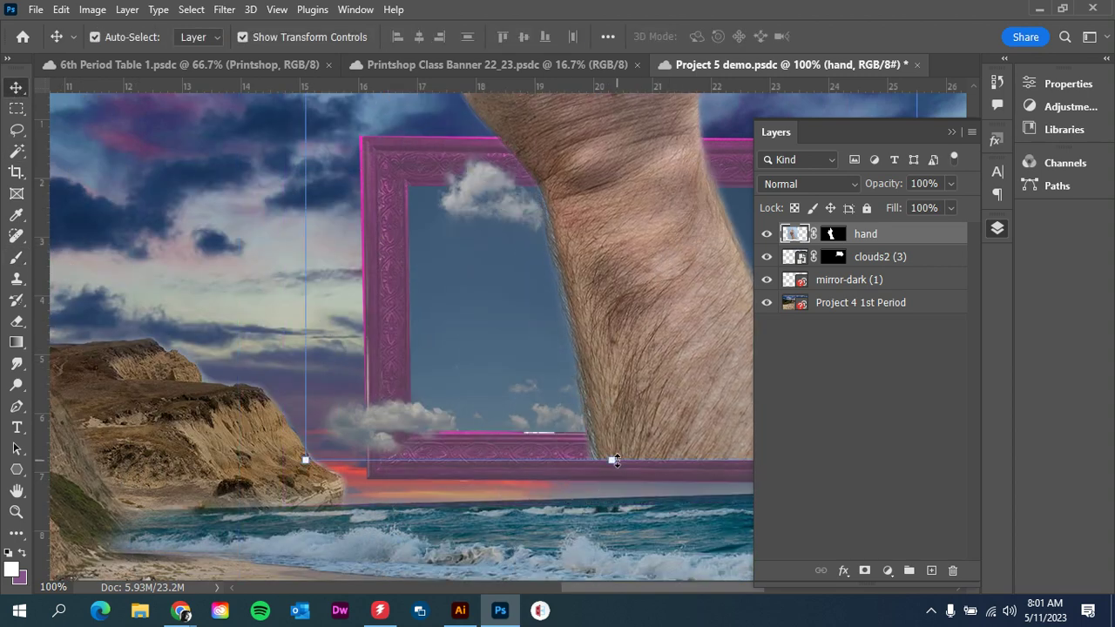
left_click_drag(616, 450, 637, 418)
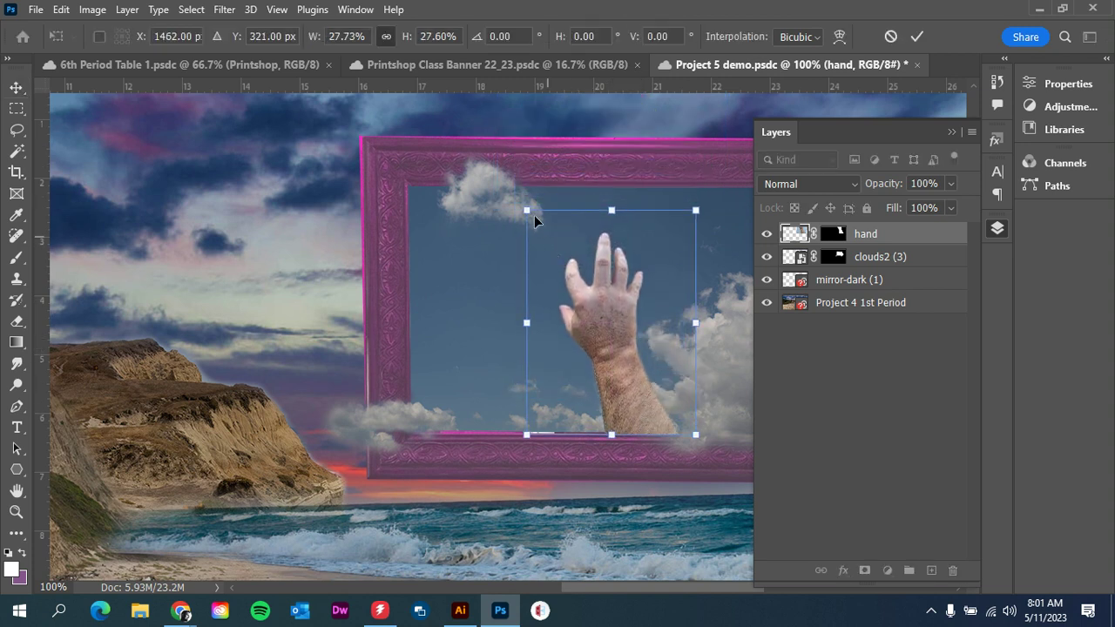
Enlarge the hand to about 44% so its fingers overlap the frame's top rail, adjust its position, and apply the transform
left_click_drag(526, 210, 470, 111)
mouse_move(581, 358)
left_mouse_down()
mouse_move(642, 359)
mouse_move(492, 357)
mouse_move(593, 360)
left_mouse_up()
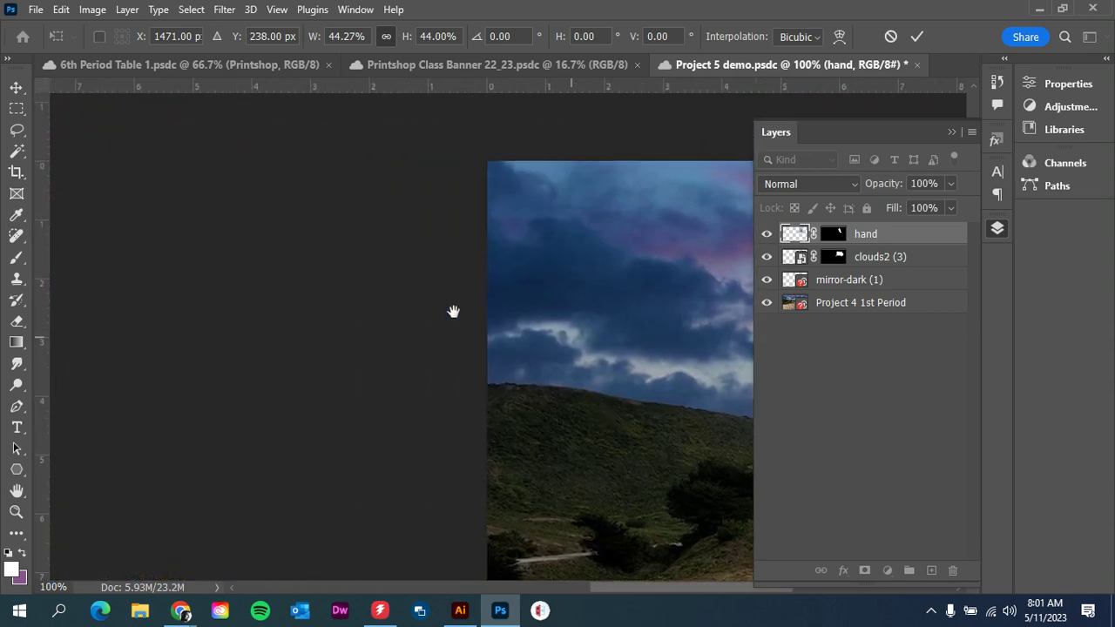
key("Return")
left_click(685, 340)
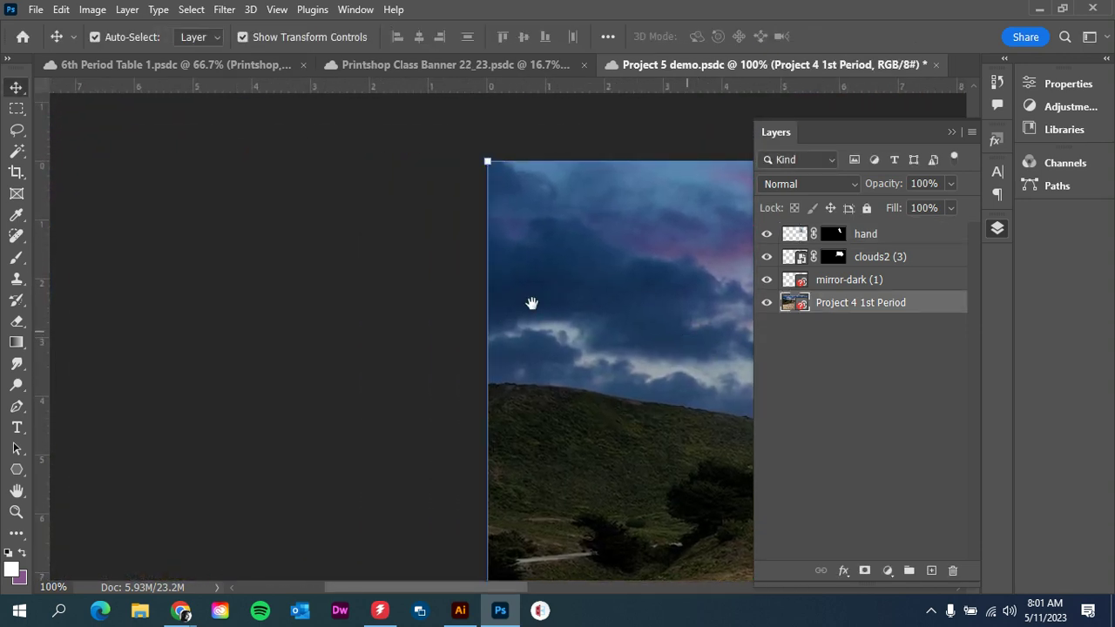
left_click_drag(532, 303, 314, 259)
left_click_drag(592, 307, 262, 277)
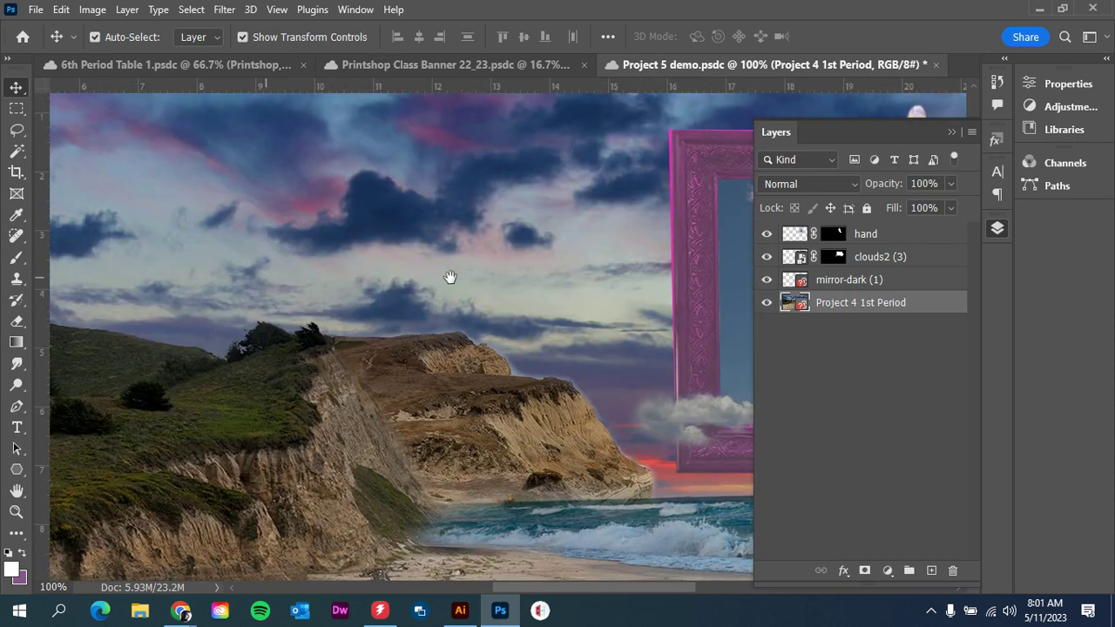
left_click_drag(564, 290, 127, 291)
left_click_drag(122, 318, 130, 333)
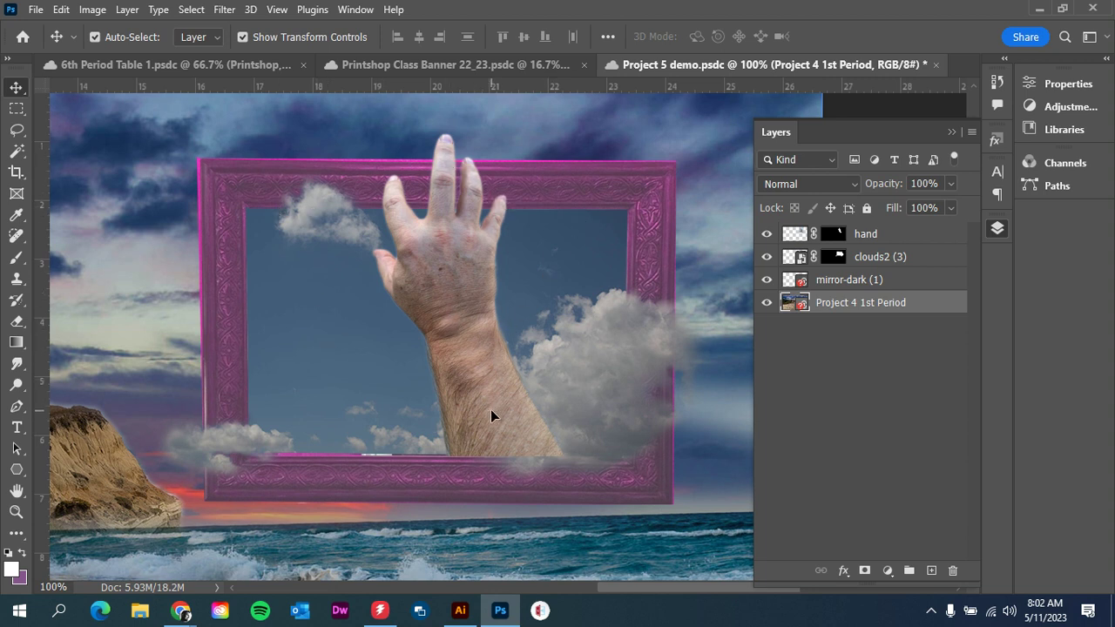
Add a Photo Filter adjustment layer directly above the hand layer, using Warming Filter (85)
left_click(899, 236)
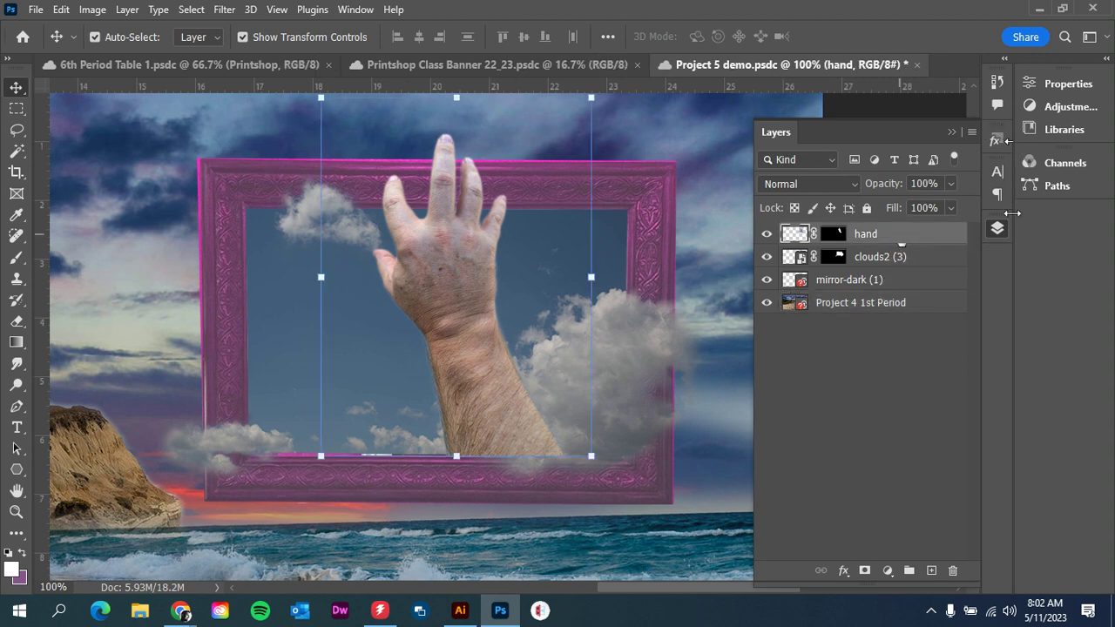
left_click(1069, 106)
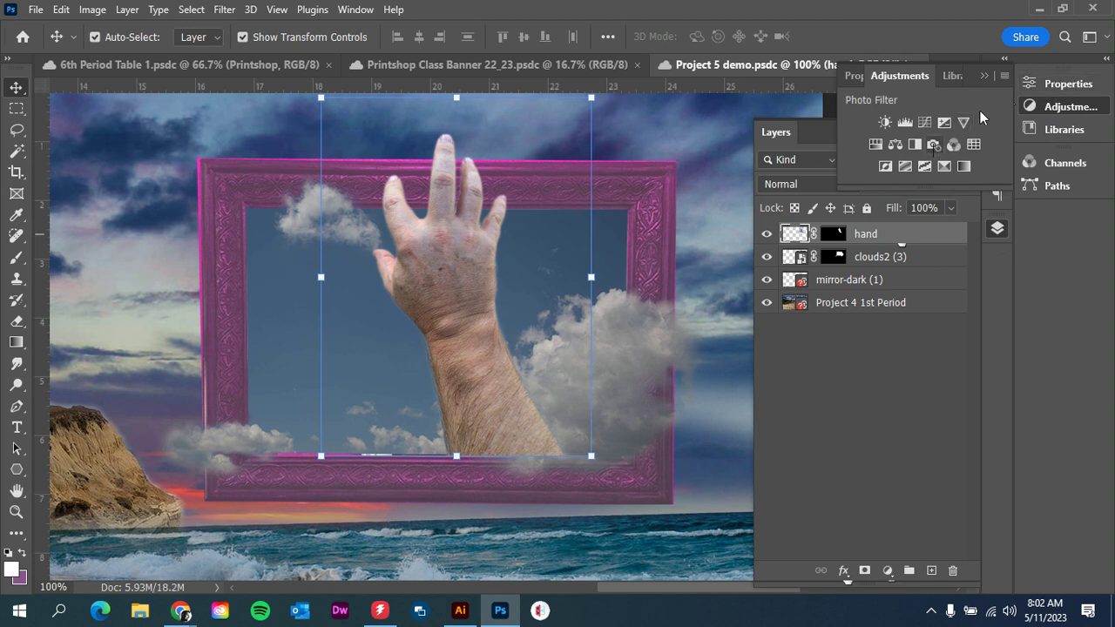
left_click(933, 144)
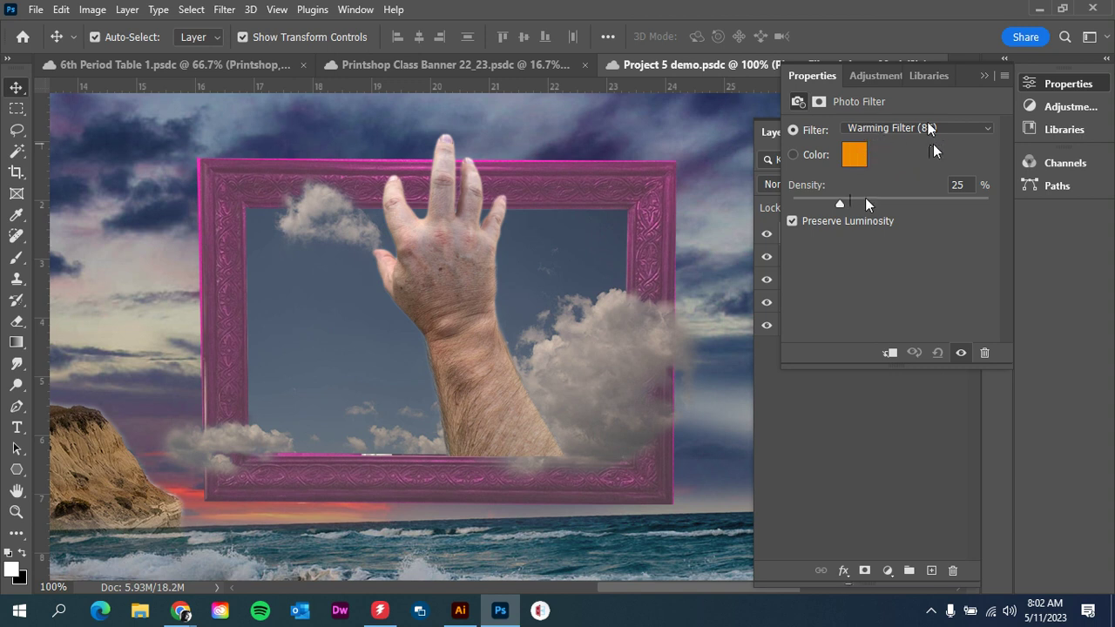
left_click(987, 129)
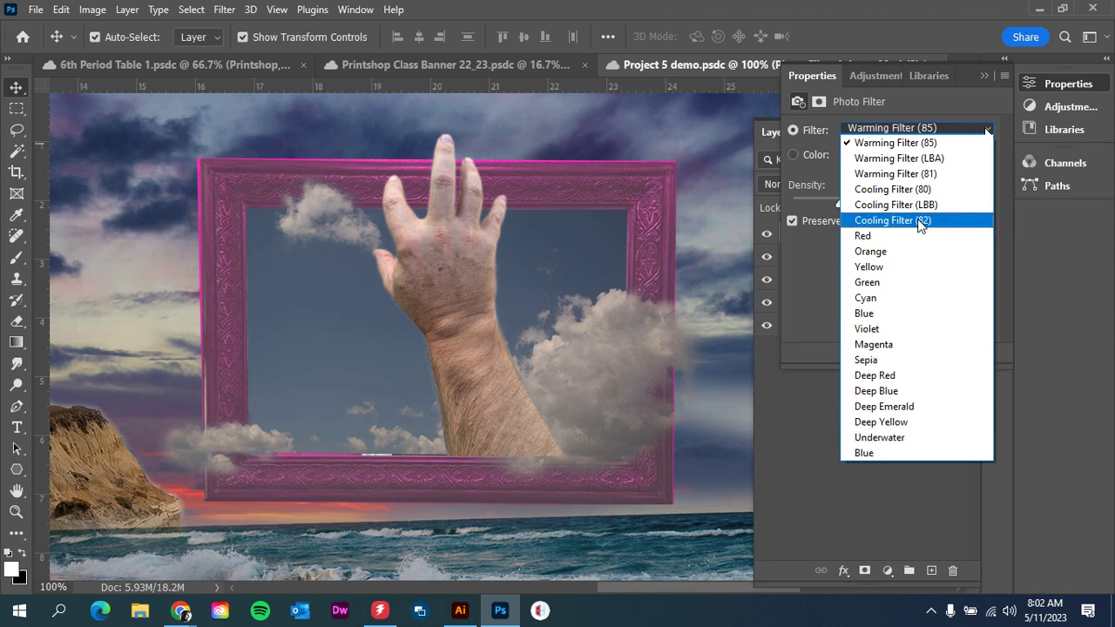
left_click(915, 146)
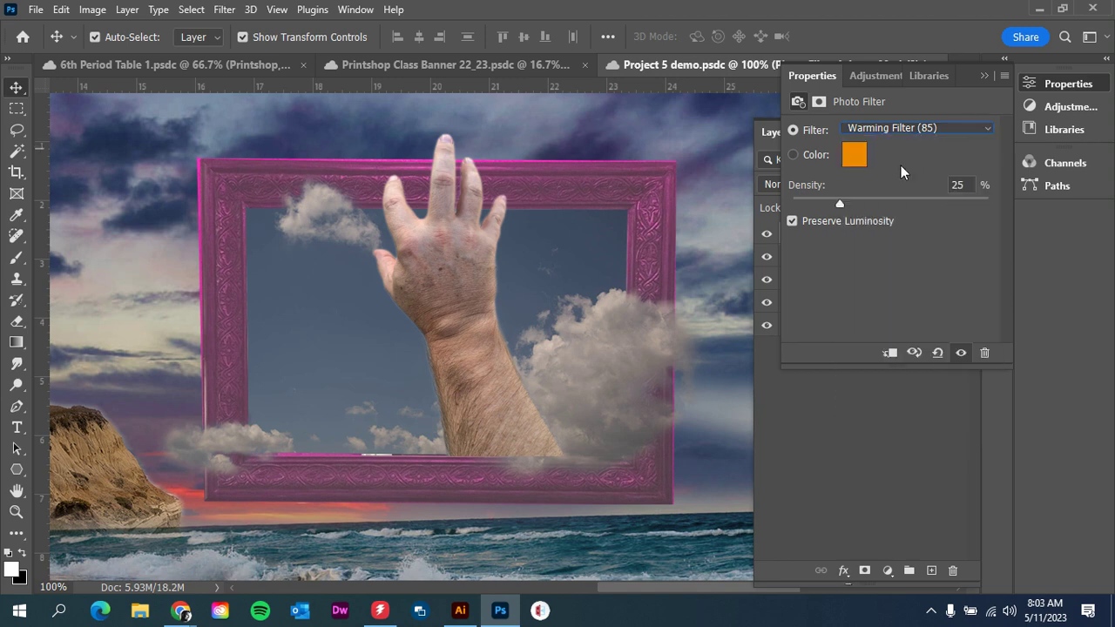
Switch the photo filter to the custom orange color ec8a00 and set its density to 62%
left_click(851, 157)
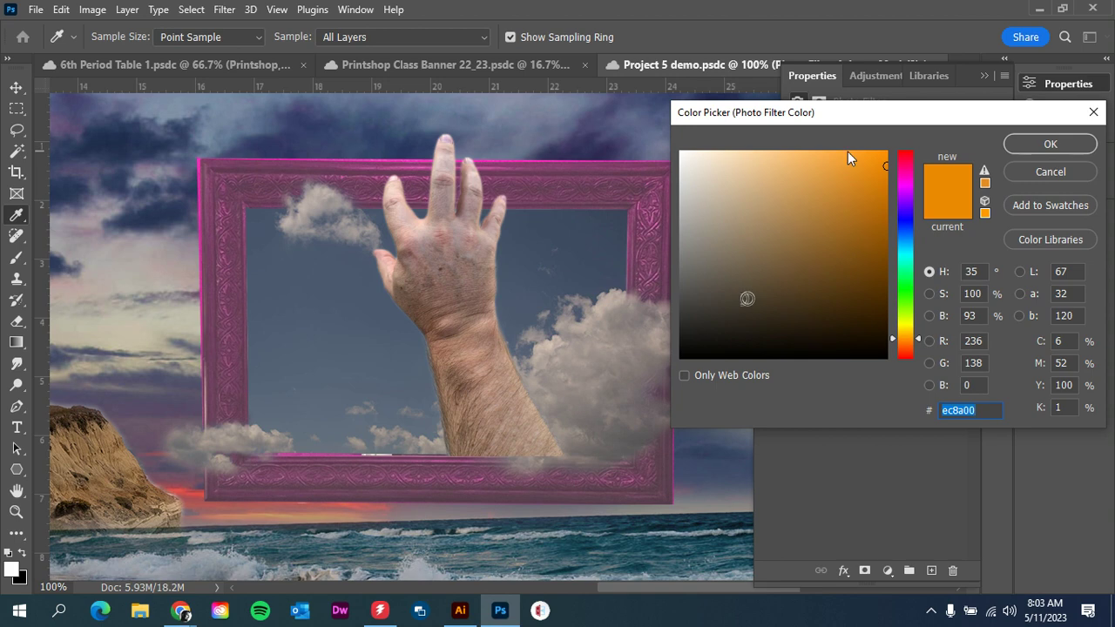
left_click(1048, 144)
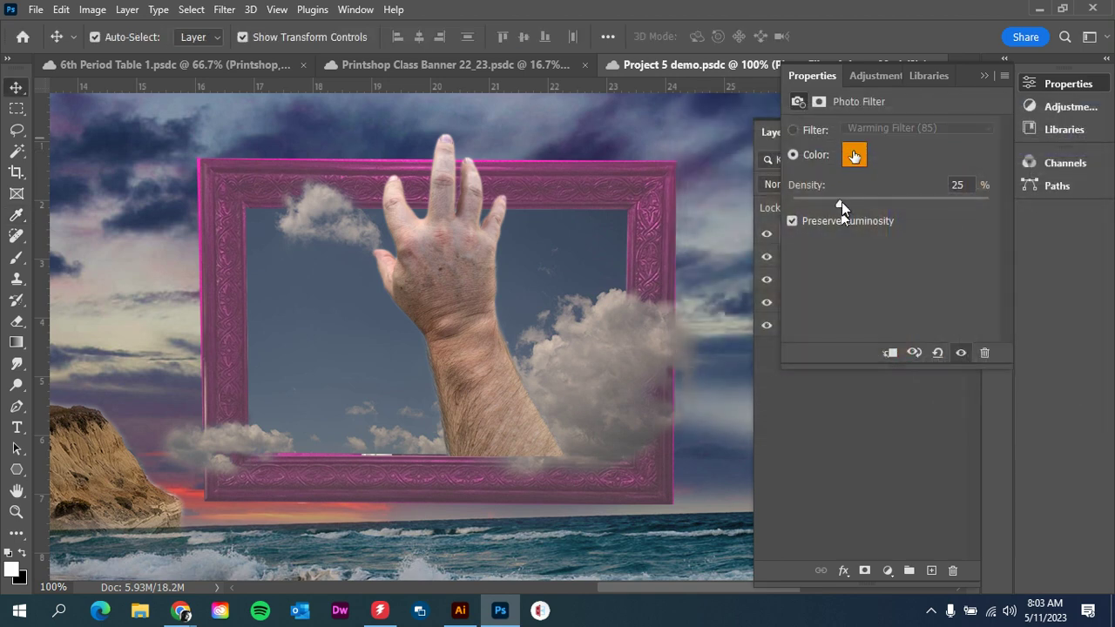
left_click_drag(841, 201, 898, 199)
left_click_drag(972, 207, 913, 201)
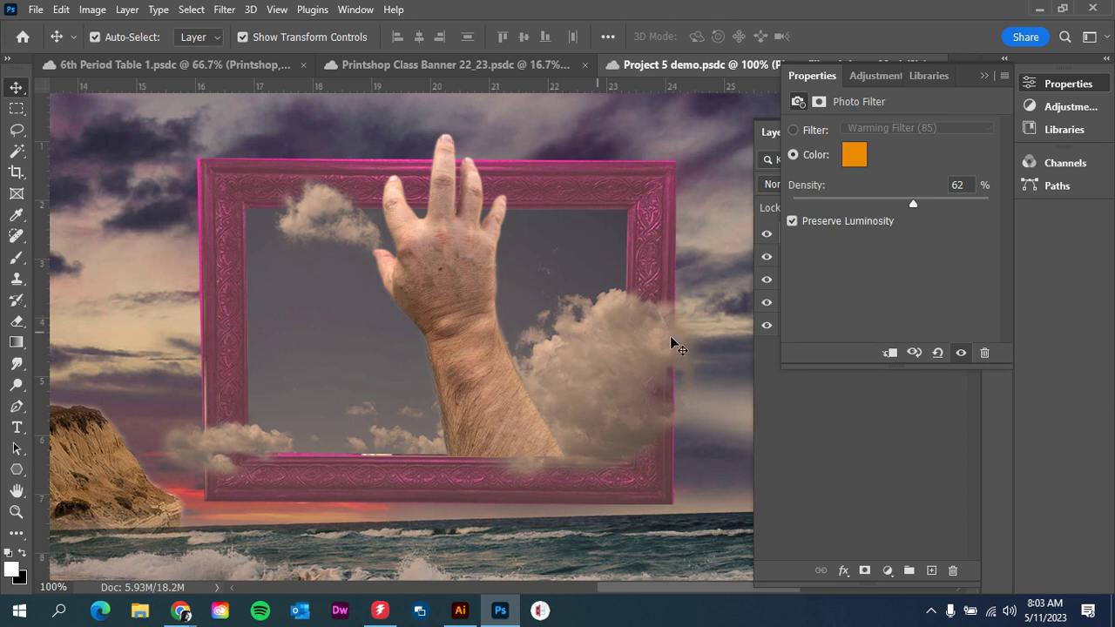
Clip the photo filter to the hand layer only and lower its density slightly
left_click(891, 359)
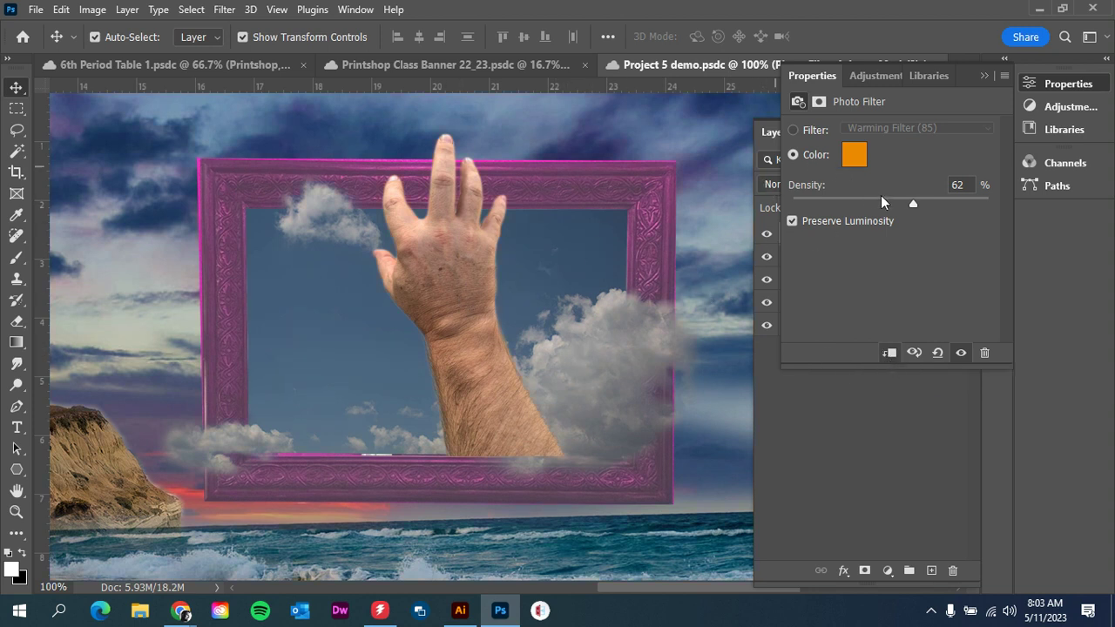
mouse_move(917, 205)
left_mouse_down()
mouse_move(876, 208)
mouse_move(923, 207)
mouse_move(888, 212)
mouse_move(903, 216)
left_mouse_up()
left_click(984, 76)
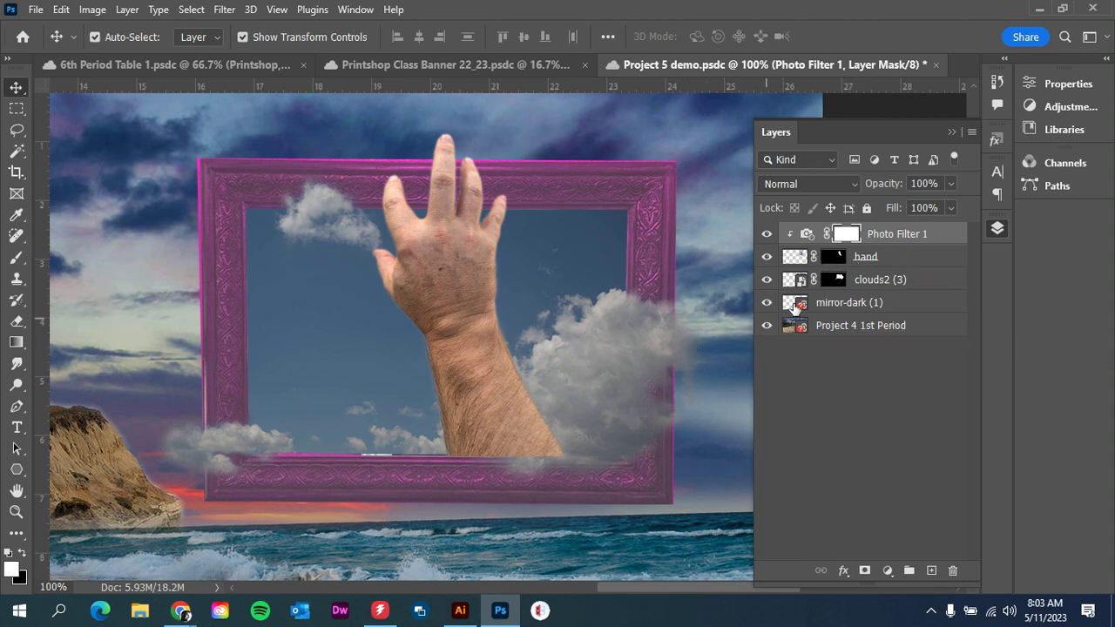
On the hand layer mask, paint out part of the forearm's right edge over the clouds with a 20 px black brush at 100% flow
left_click(881, 258)
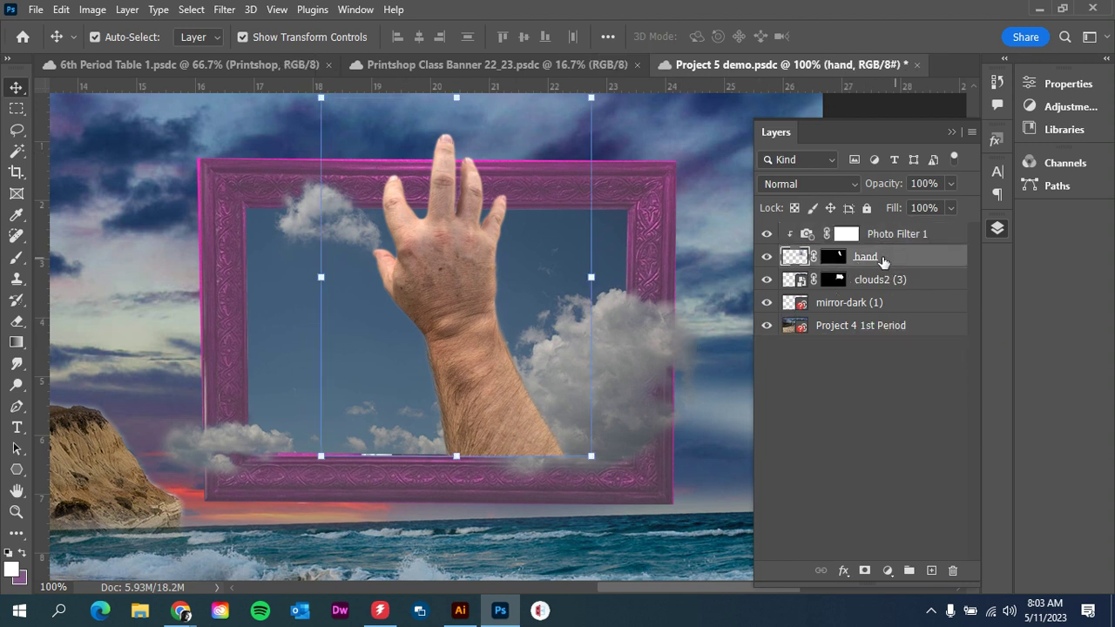
left_click(830, 258)
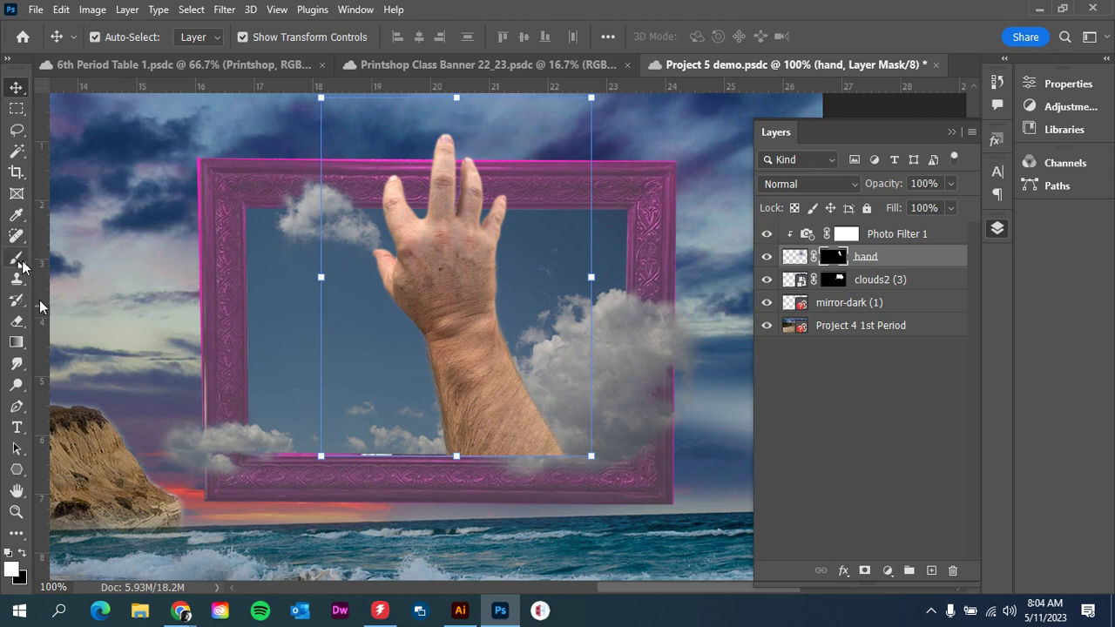
key("b")
left_click(24, 554)
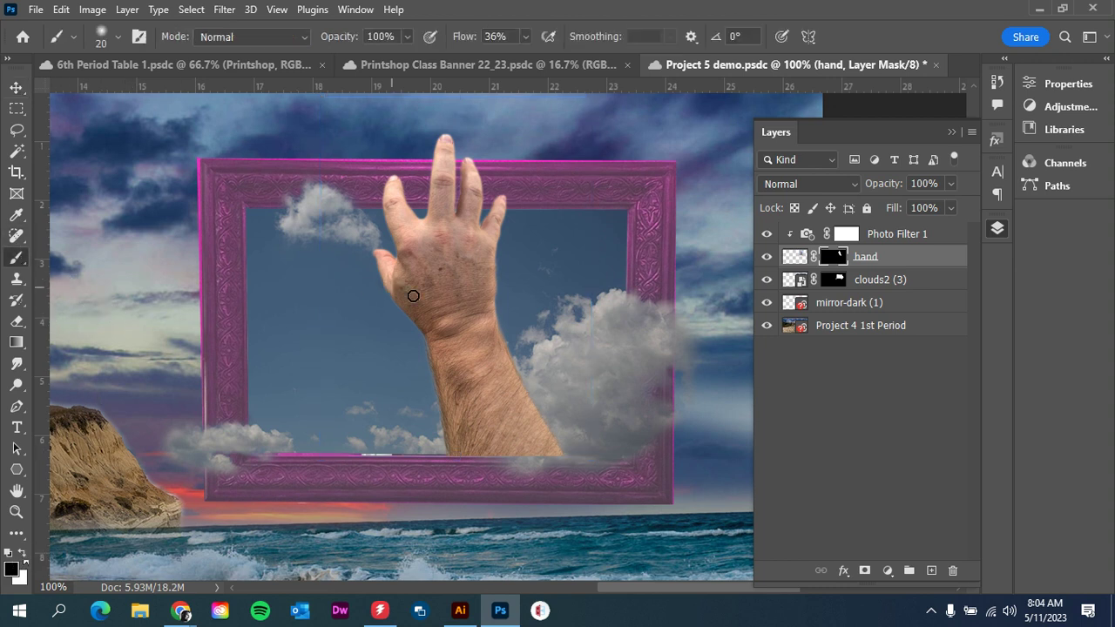
scroll(529, 412, "up", 2)
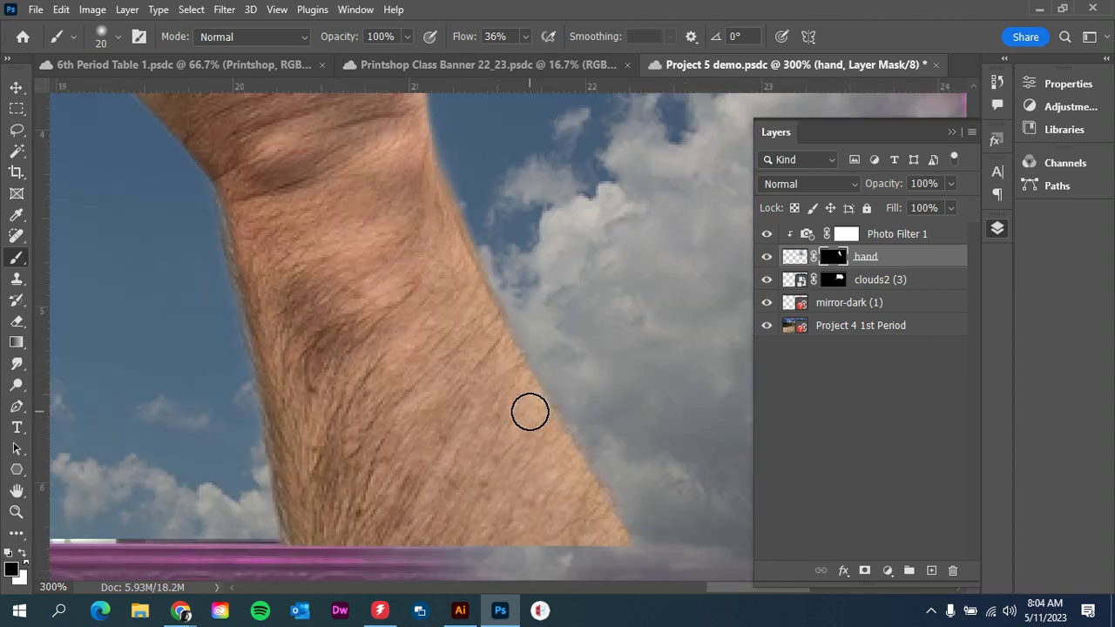
left_click(526, 36)
left_click_drag(525, 57, 575, 58)
mouse_move(517, 396)
left_mouse_down()
mouse_move(487, 334)
mouse_move(491, 309)
mouse_move(462, 289)
mouse_move(459, 324)
mouse_move(458, 256)
mouse_move(480, 333)
mouse_move(523, 371)
mouse_move(521, 391)
left_mouse_up()
scroll(539, 424, "down", 4)
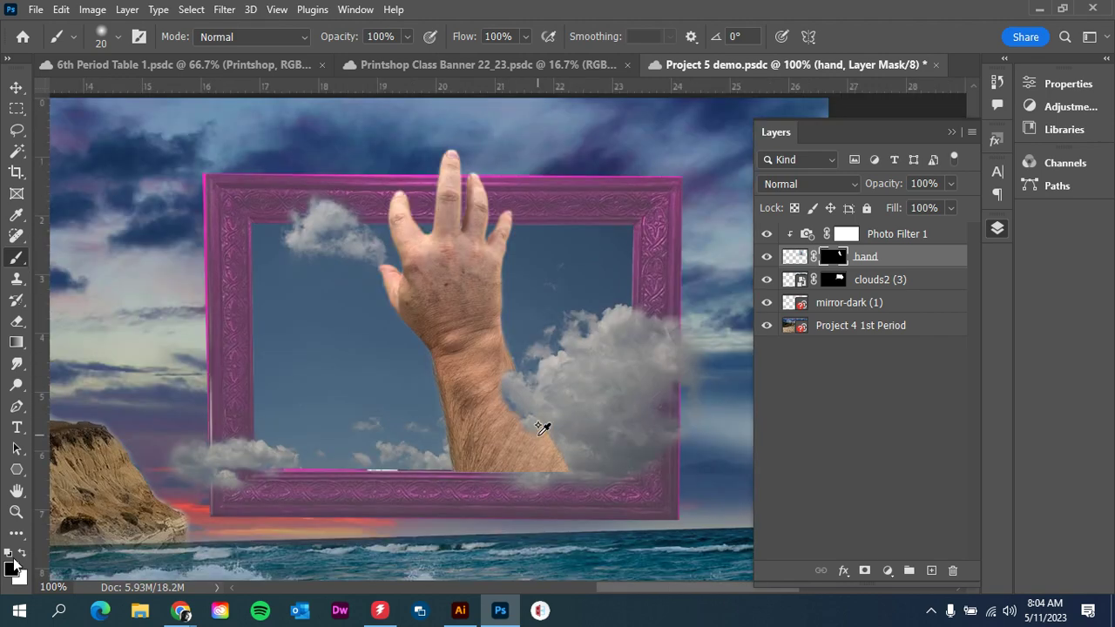
Mask out the forearm's lower corners and base in black so the clouds above the frame's bottom rail show in front
scroll(540, 458, "up", 1)
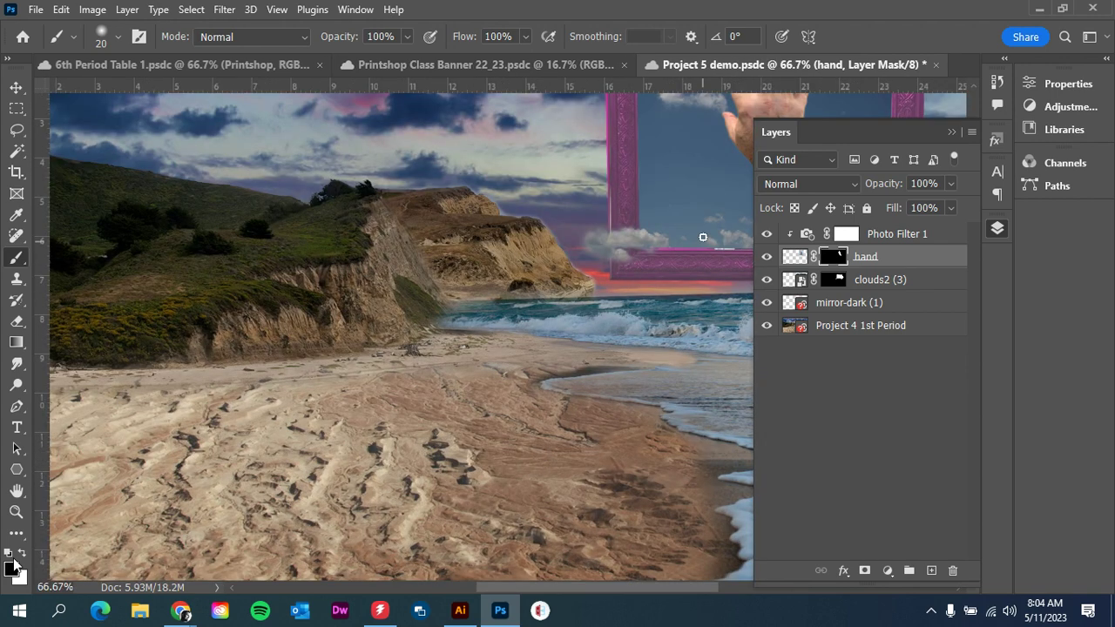
left_click_drag(714, 219, 375, 370)
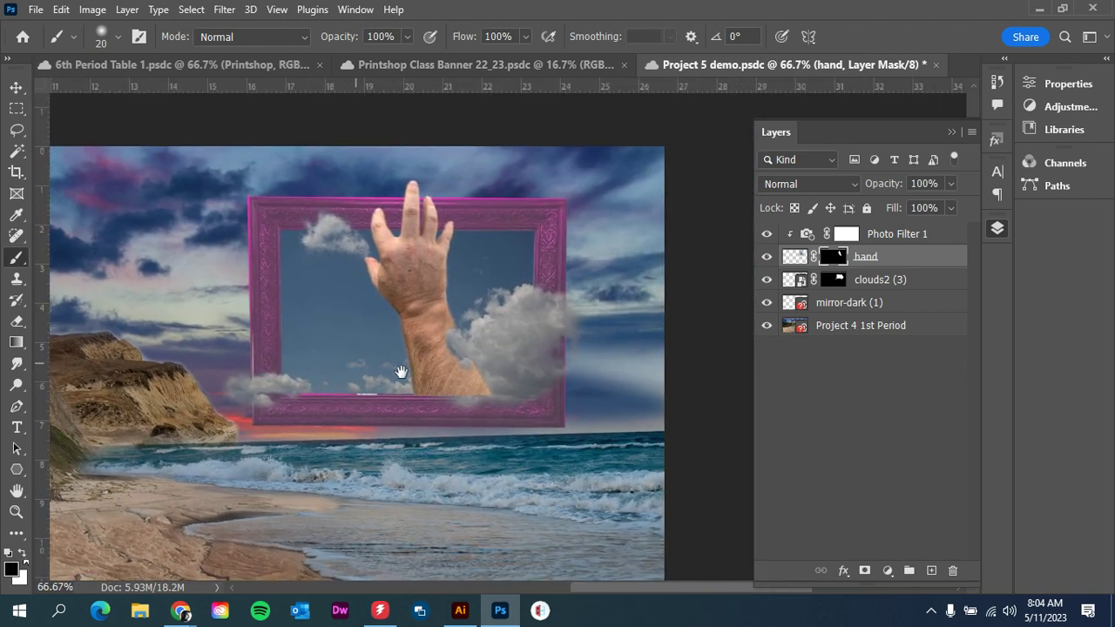
scroll(424, 392, "up", 3)
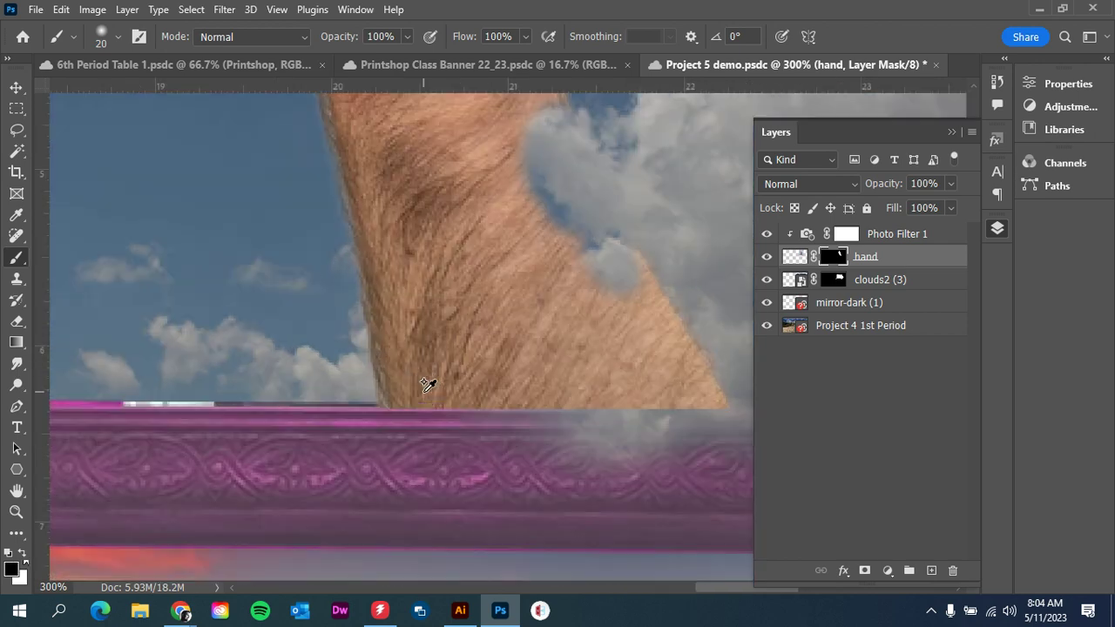
mouse_move(724, 388)
left_mouse_down()
mouse_move(657, 393)
mouse_move(709, 339)
mouse_move(653, 391)
mouse_move(689, 314)
mouse_move(629, 392)
mouse_move(682, 264)
mouse_move(619, 410)
left_mouse_up()
mouse_move(403, 409)
left_mouse_down()
mouse_move(360, 401)
mouse_move(372, 375)
mouse_move(408, 357)
mouse_move(374, 382)
mouse_move(429, 397)
mouse_move(359, 323)
mouse_move(377, 316)
mouse_move(408, 340)
mouse_move(394, 301)
mouse_move(404, 292)
mouse_move(364, 291)
left_mouse_up()
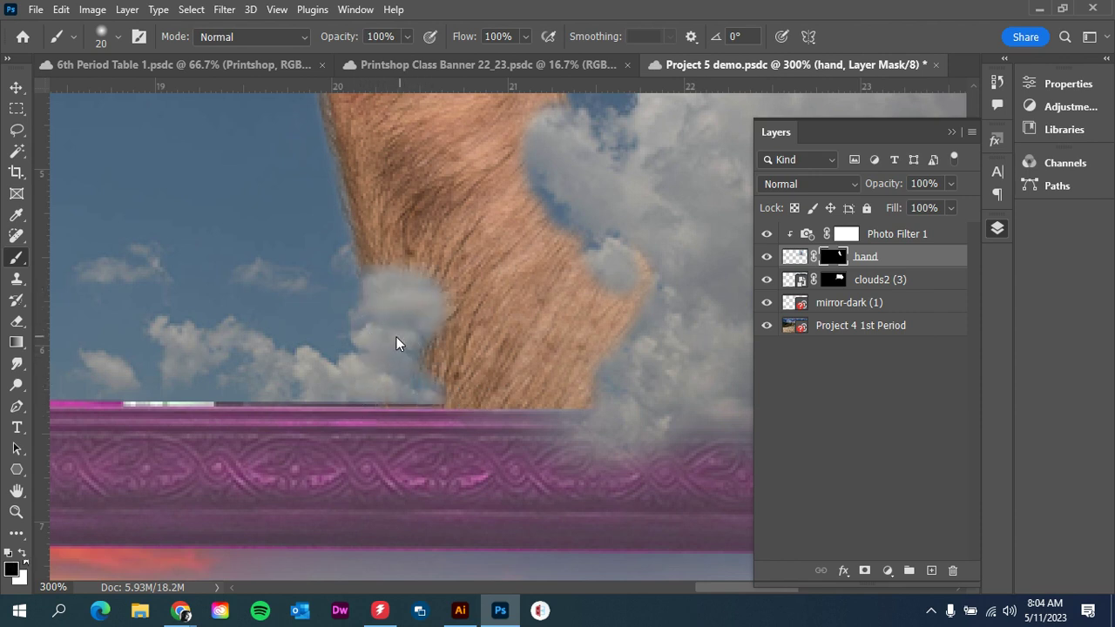
left_click_drag(408, 258, 372, 266)
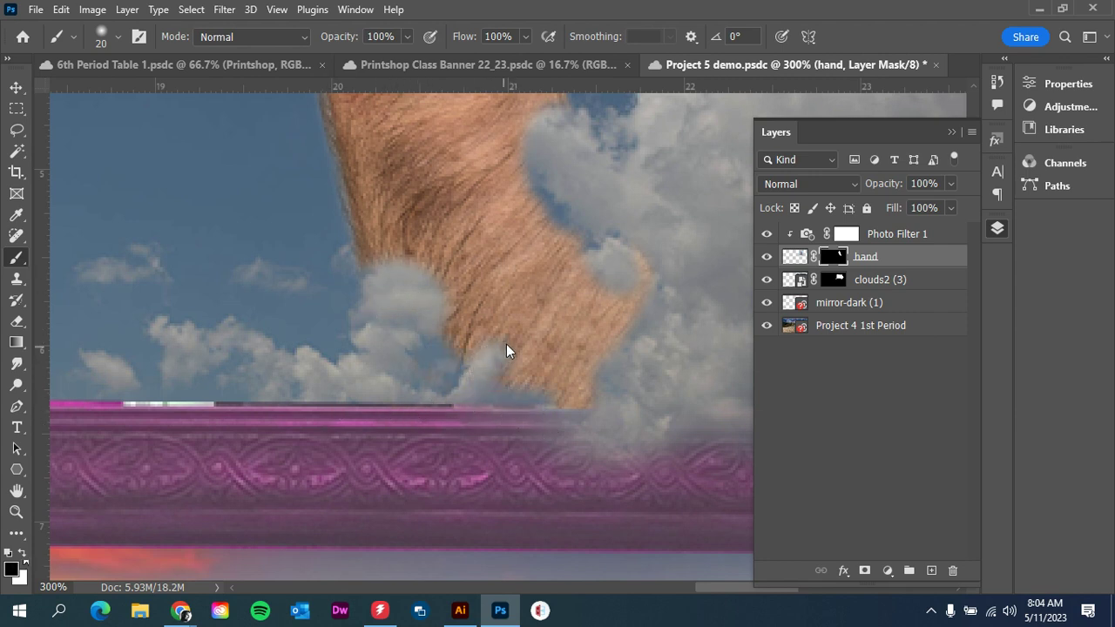
left_click_drag(506, 351, 503, 386)
mouse_move(540, 355)
left_mouse_down()
mouse_move(448, 277)
mouse_move(458, 336)
left_mouse_up()
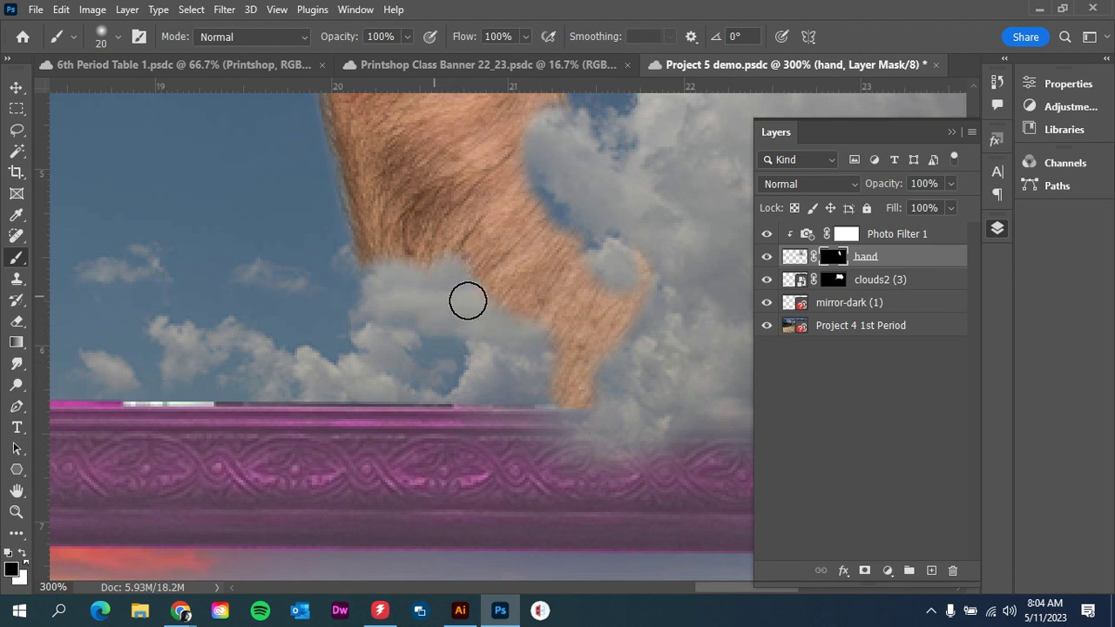
Enlarge the brush to 35 px and mask away the remaining forearm base and its right side up toward the wrist
key("bracketright")
key("bracketright")
key("bracketright")
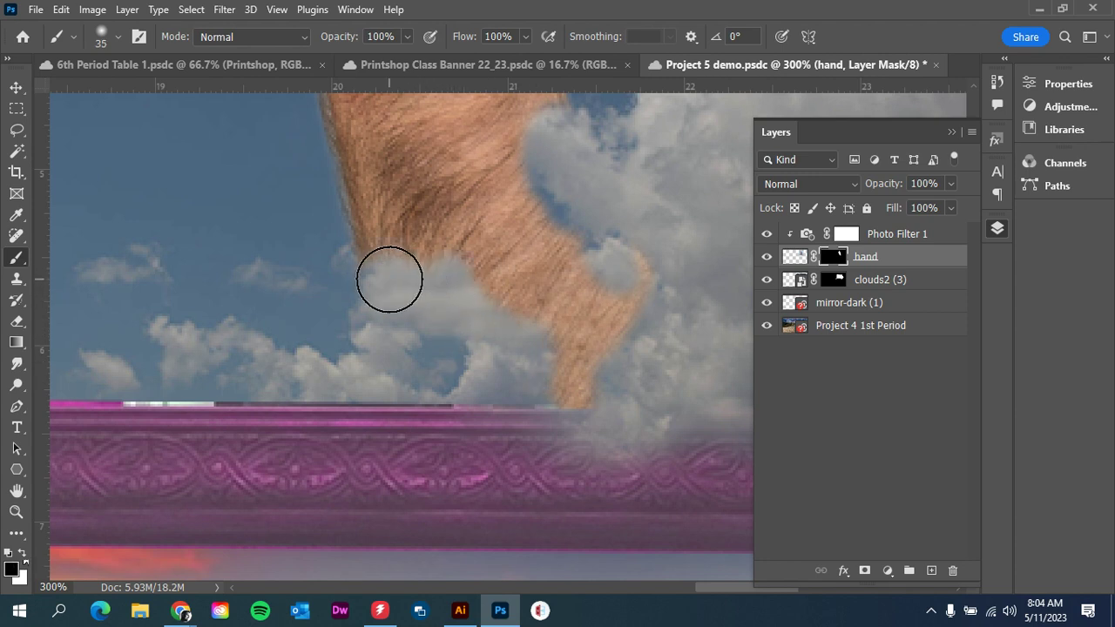
mouse_move(389, 279)
left_mouse_down()
mouse_move(518, 225)
mouse_move(533, 199)
mouse_move(346, 294)
mouse_move(573, 283)
mouse_move(583, 237)
mouse_move(588, 260)
mouse_move(567, 344)
mouse_move(606, 307)
mouse_move(546, 394)
mouse_move(484, 324)
mouse_move(518, 296)
mouse_move(512, 337)
left_mouse_up()
scroll(513, 331, "up", 3)
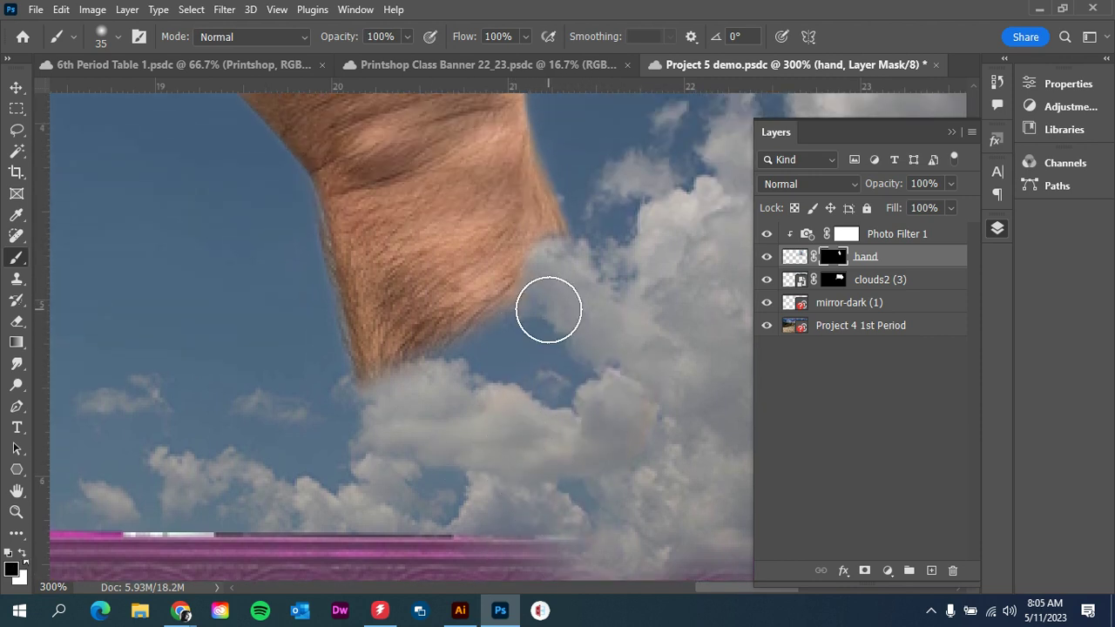
mouse_move(520, 280)
left_mouse_down()
mouse_move(544, 215)
mouse_move(552, 276)
mouse_move(557, 216)
mouse_move(510, 265)
mouse_move(506, 320)
mouse_move(587, 339)
left_mouse_up()
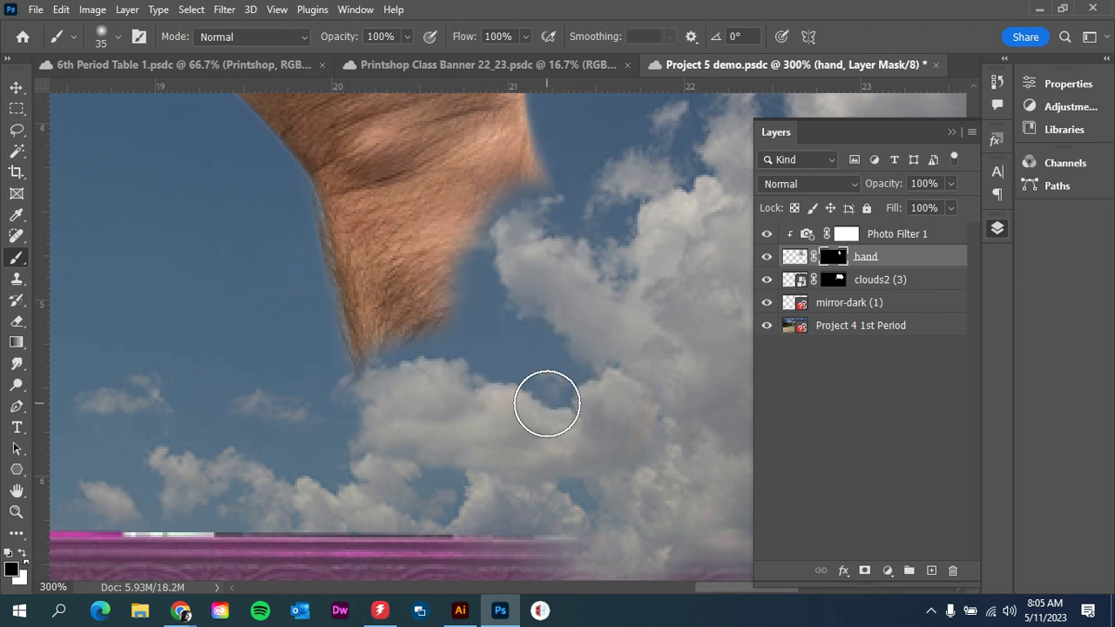
Restore the forearm's lower right part on the mask with a 15 px white brush
key("bracketleft")
key("bracketleft")
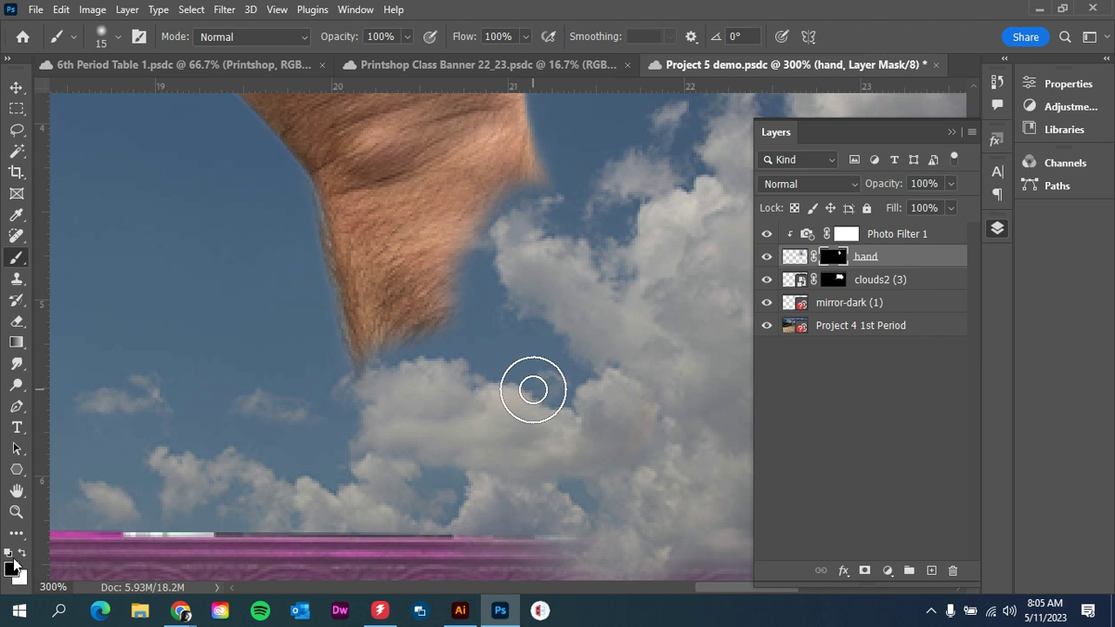
left_click(24, 551)
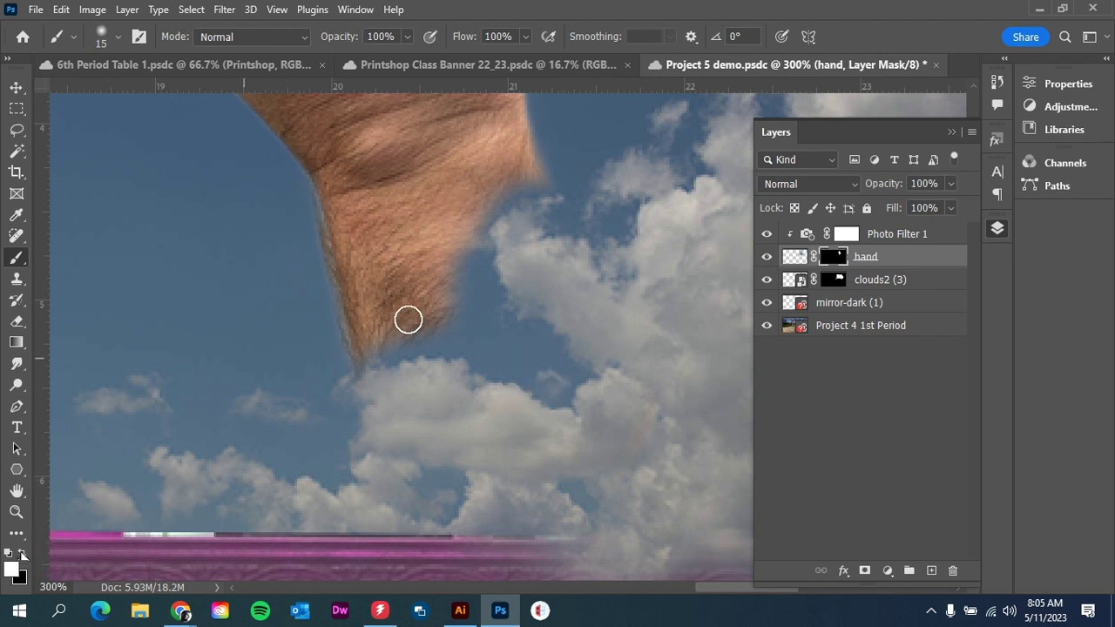
mouse_move(433, 294)
left_mouse_down()
mouse_move(487, 324)
mouse_move(462, 251)
mouse_move(485, 299)
left_mouse_up()
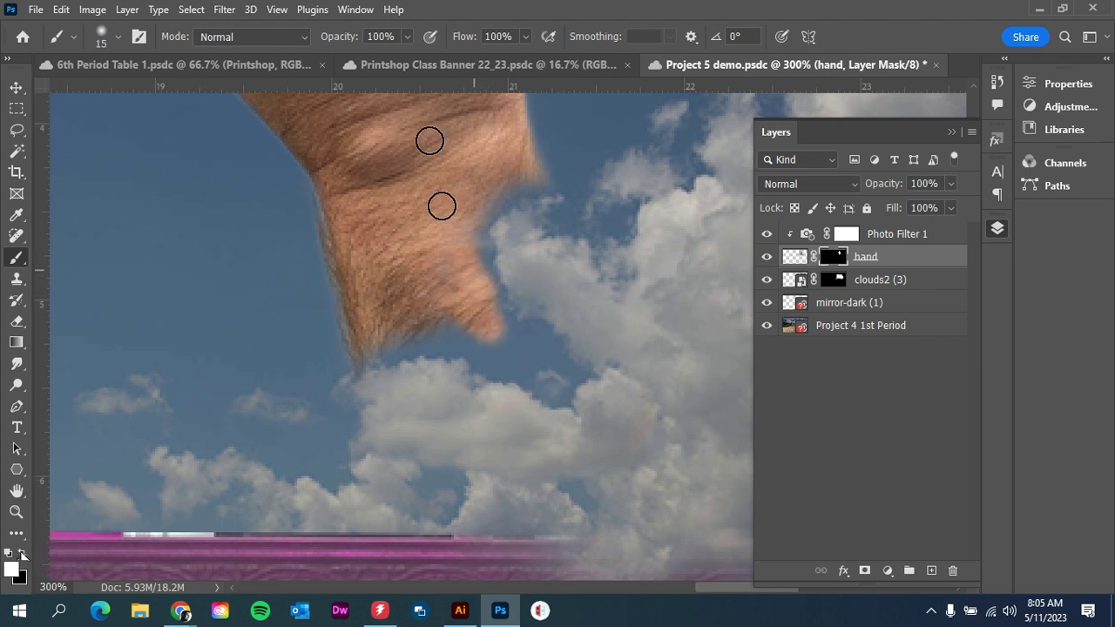
Lower the brush flow to 26% and restore the forearm's right edge and lower right part on the hand mask in white
left_click(525, 37)
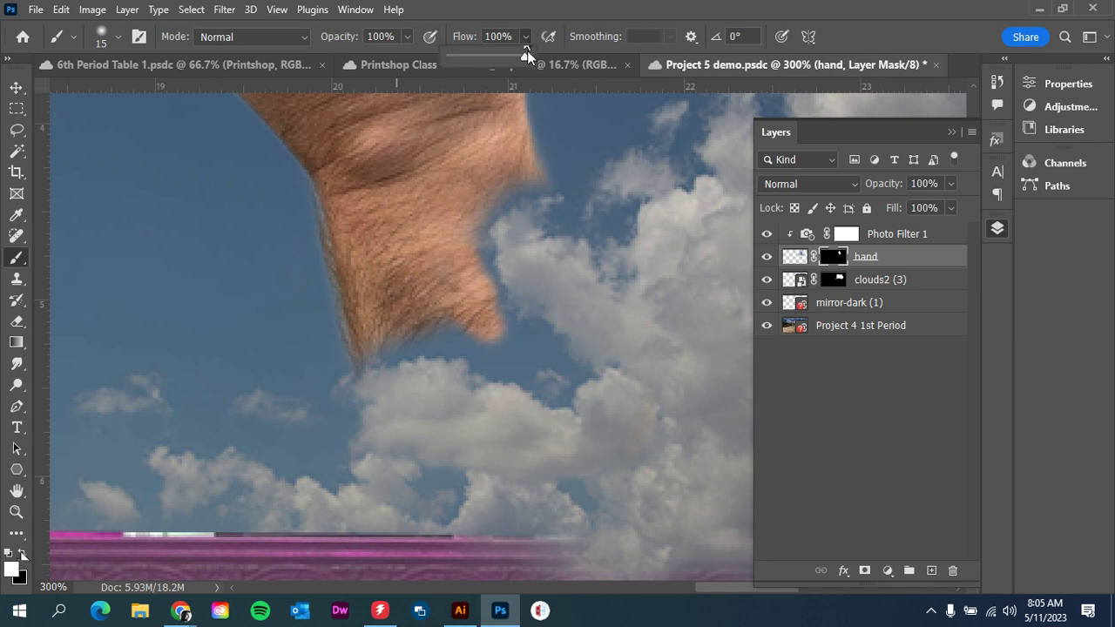
left_click_drag(527, 55, 469, 57)
mouse_move(534, 183)
left_mouse_down()
mouse_move(491, 199)
mouse_move(536, 183)
mouse_move(491, 207)
mouse_move(540, 192)
mouse_move(489, 216)
mouse_move(477, 264)
mouse_move(484, 253)
mouse_move(518, 333)
mouse_move(537, 344)
mouse_move(527, 339)
mouse_move(532, 309)
mouse_move(580, 372)
mouse_move(561, 399)
mouse_move(510, 378)
mouse_move(565, 367)
mouse_move(514, 340)
mouse_move(513, 372)
mouse_move(473, 367)
mouse_move(480, 375)
mouse_move(545, 363)
mouse_move(465, 339)
mouse_move(503, 354)
mouse_move(487, 366)
mouse_move(437, 342)
mouse_move(405, 349)
mouse_move(459, 324)
mouse_move(475, 339)
mouse_move(390, 353)
mouse_move(481, 362)
mouse_move(492, 384)
mouse_move(433, 351)
mouse_move(380, 359)
mouse_move(417, 295)
mouse_move(488, 328)
mouse_move(500, 318)
mouse_move(478, 246)
left_mouse_up()
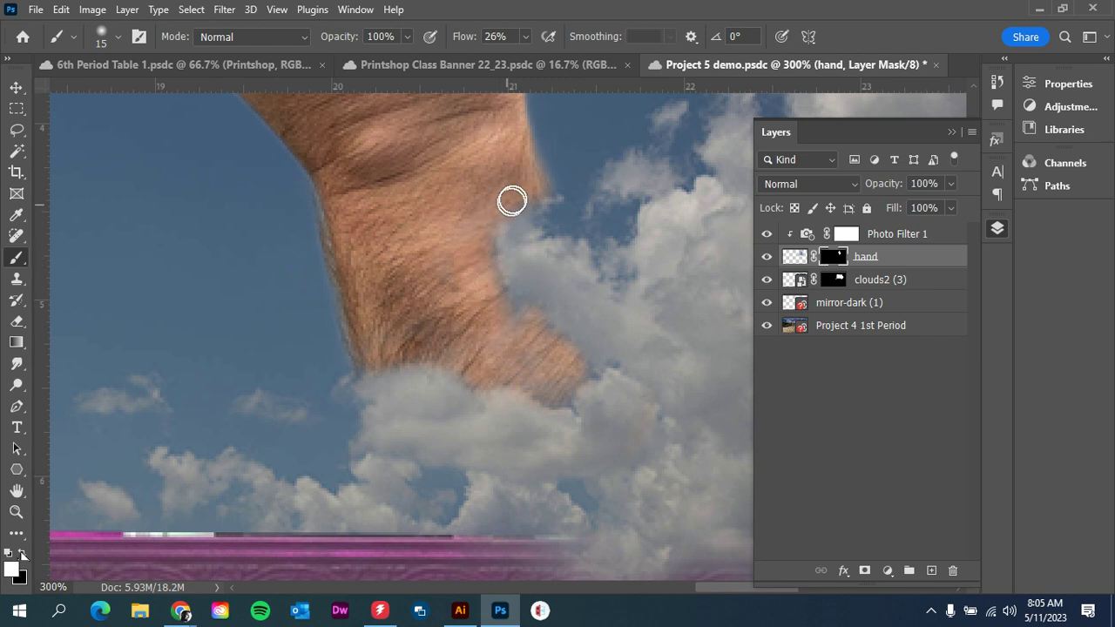
left_click_drag(550, 225, 552, 219)
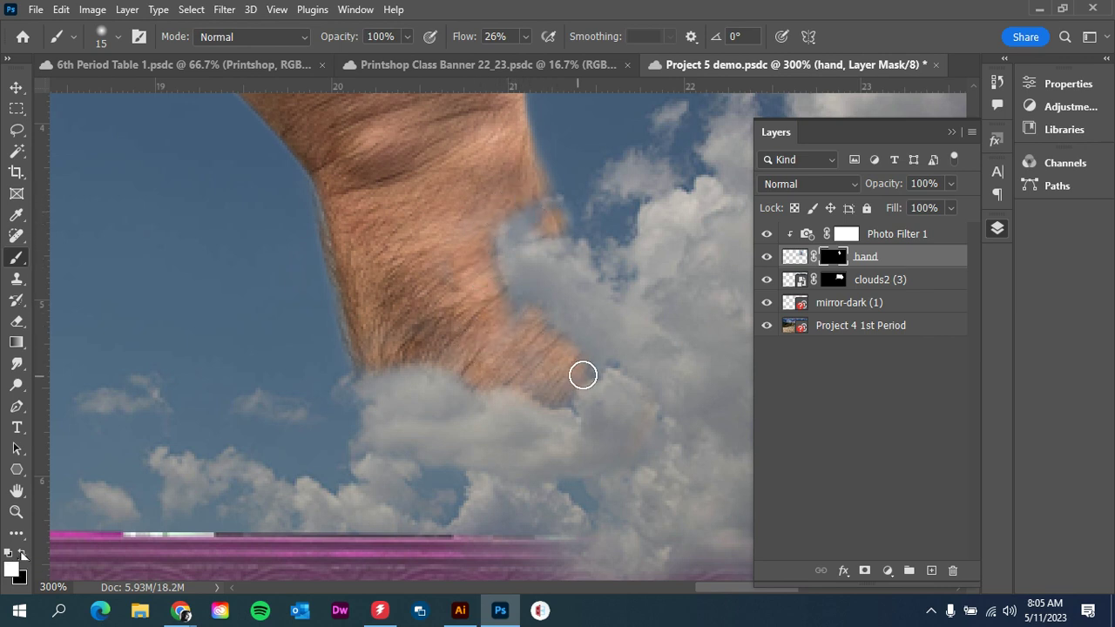
left_click_drag(602, 375, 610, 366)
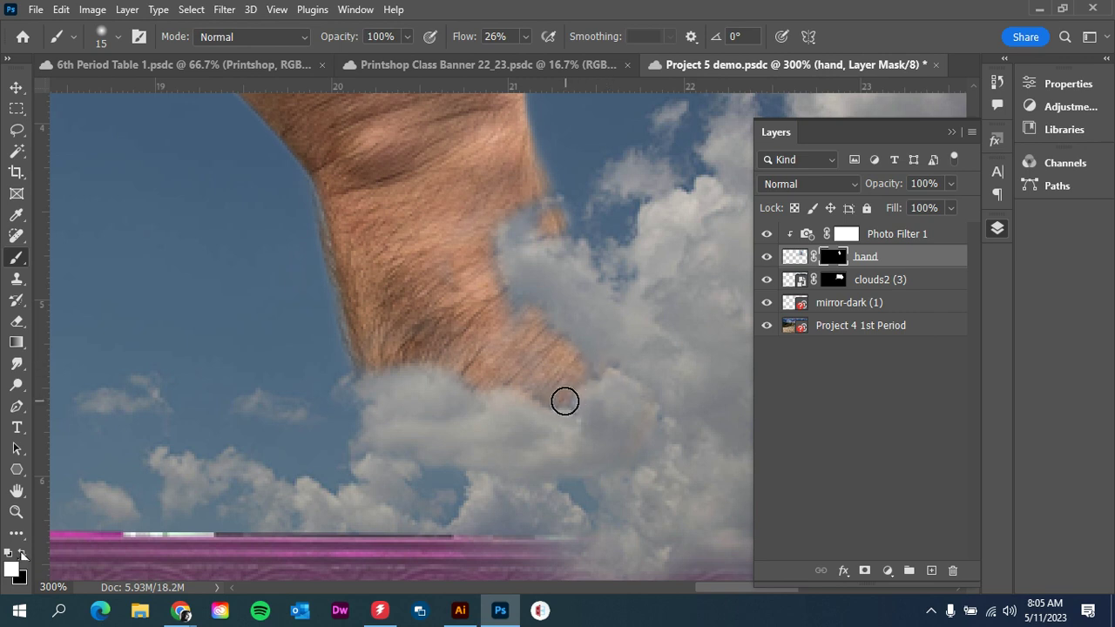
Reveal forearm patches between the clouds above the frame's bottom rail in white, and fill in the forearm's lower right edge
mouse_move(544, 396)
left_mouse_down()
mouse_move(566, 431)
mouse_move(571, 516)
mouse_move(565, 486)
mouse_move(590, 509)
mouse_move(559, 487)
mouse_move(578, 489)
mouse_move(588, 522)
mouse_move(573, 480)
mouse_move(598, 514)
left_mouse_up()
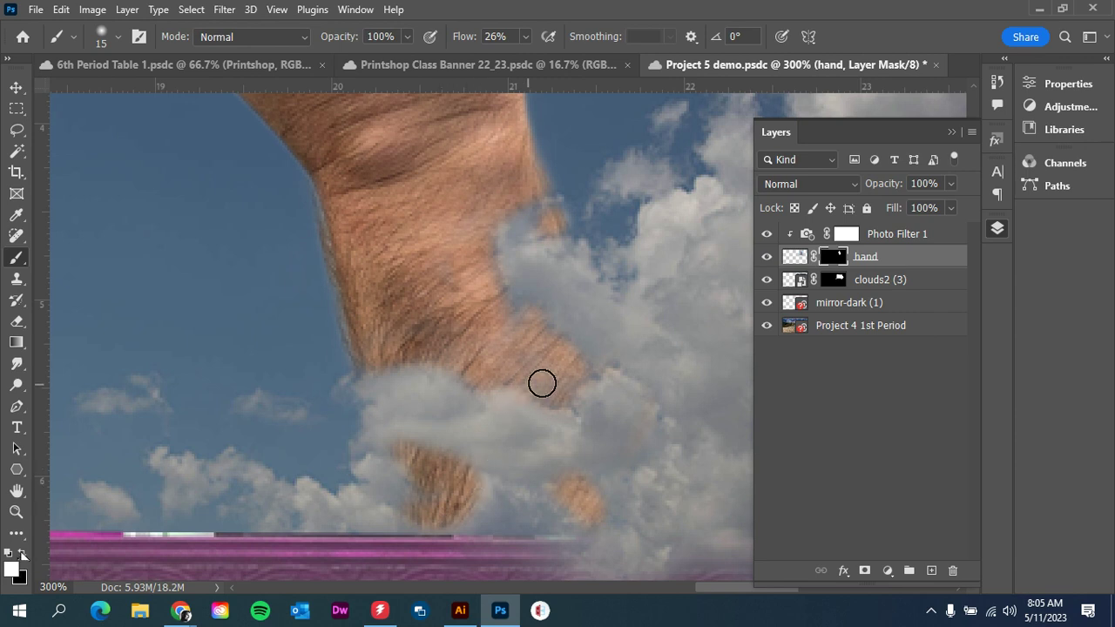
left_click_drag(510, 346, 562, 344)
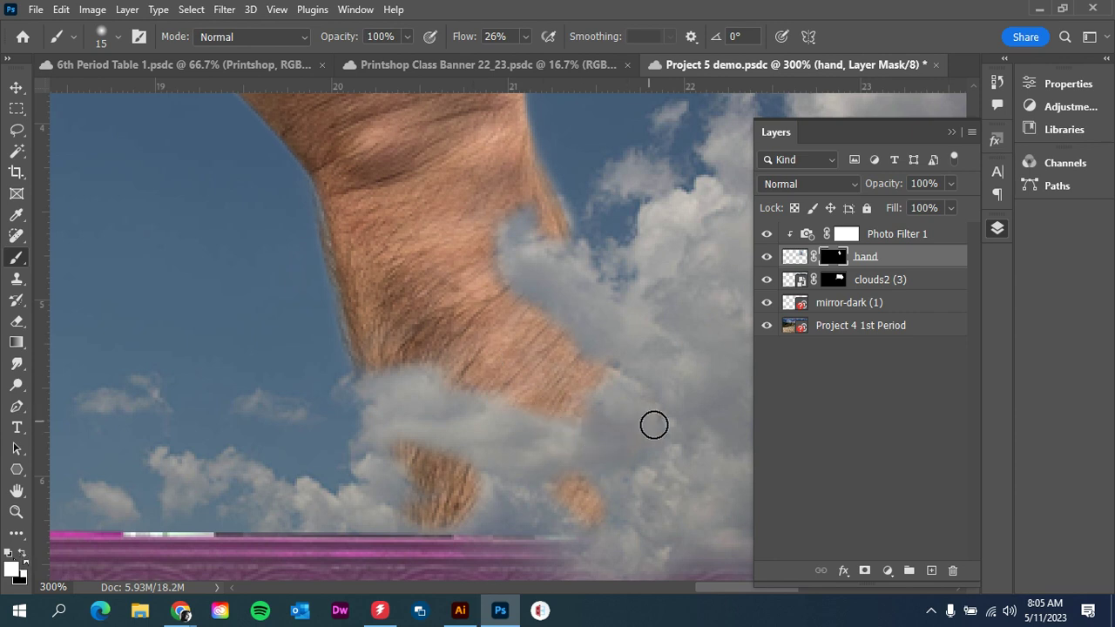
left_click_drag(640, 465, 633, 474)
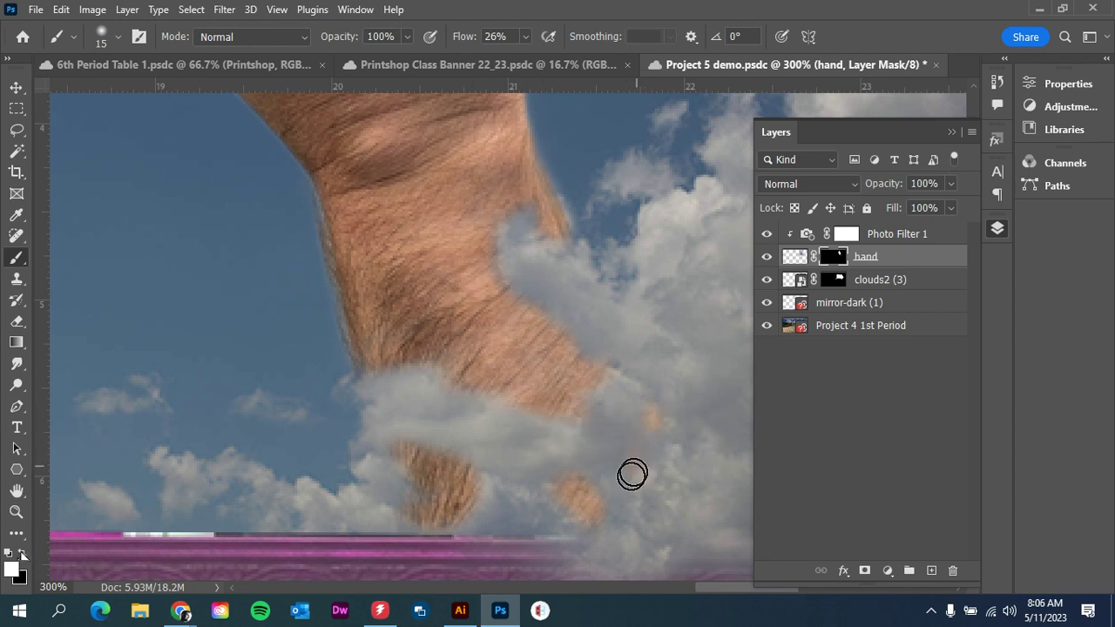
left_click_drag(608, 520, 600, 514)
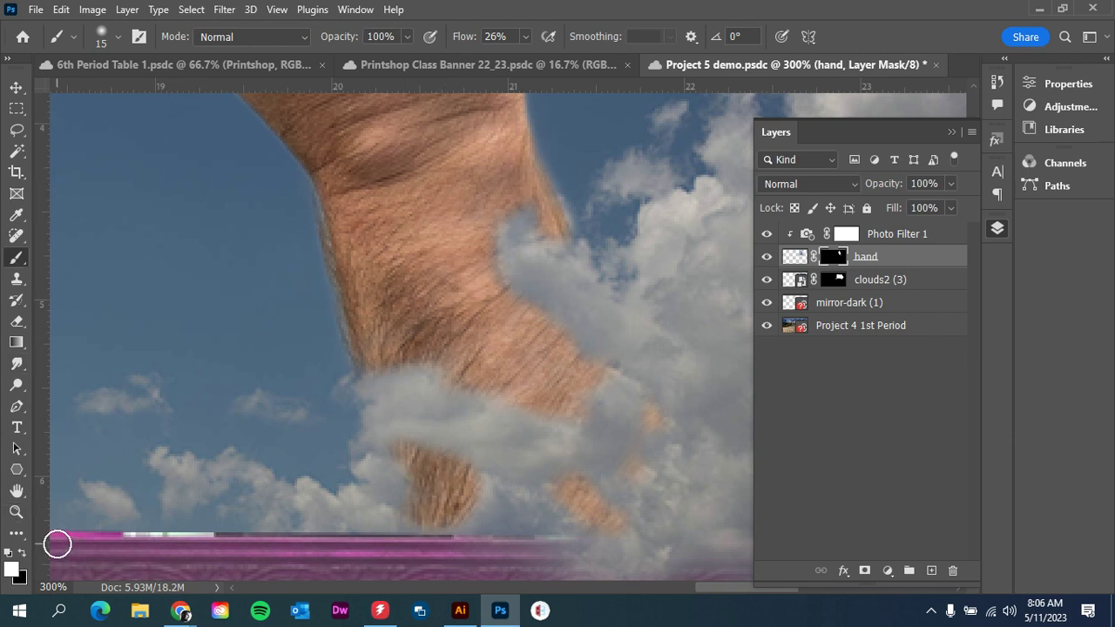
Mask the forearm's lower edge in black at 26% flow so the small cloud in front of it overlaps the skin
key("x")
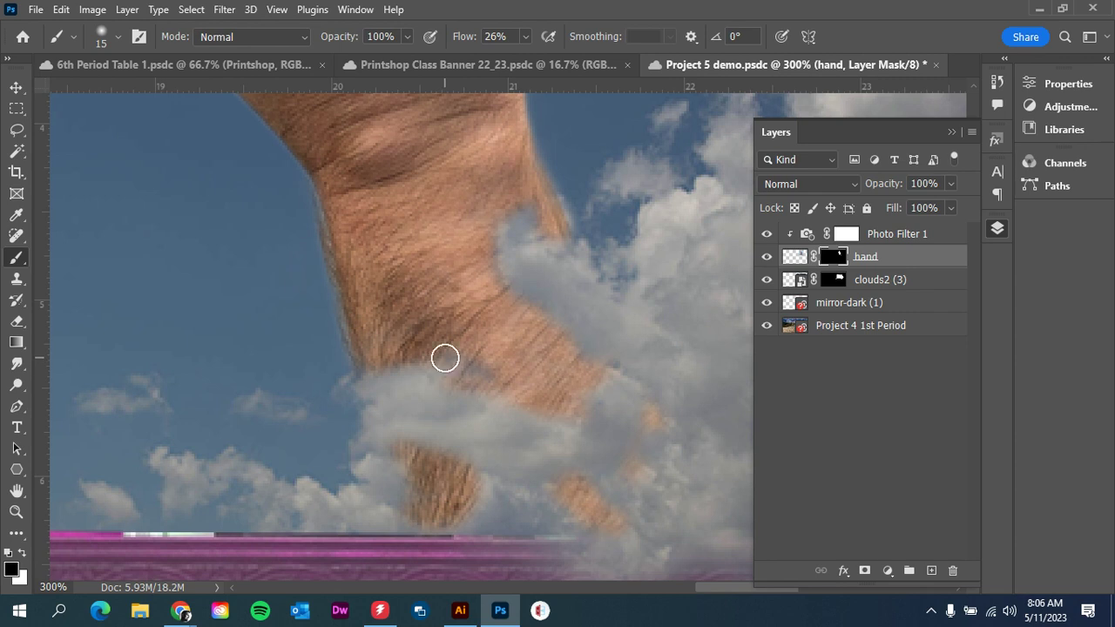
key("ctrl+s")
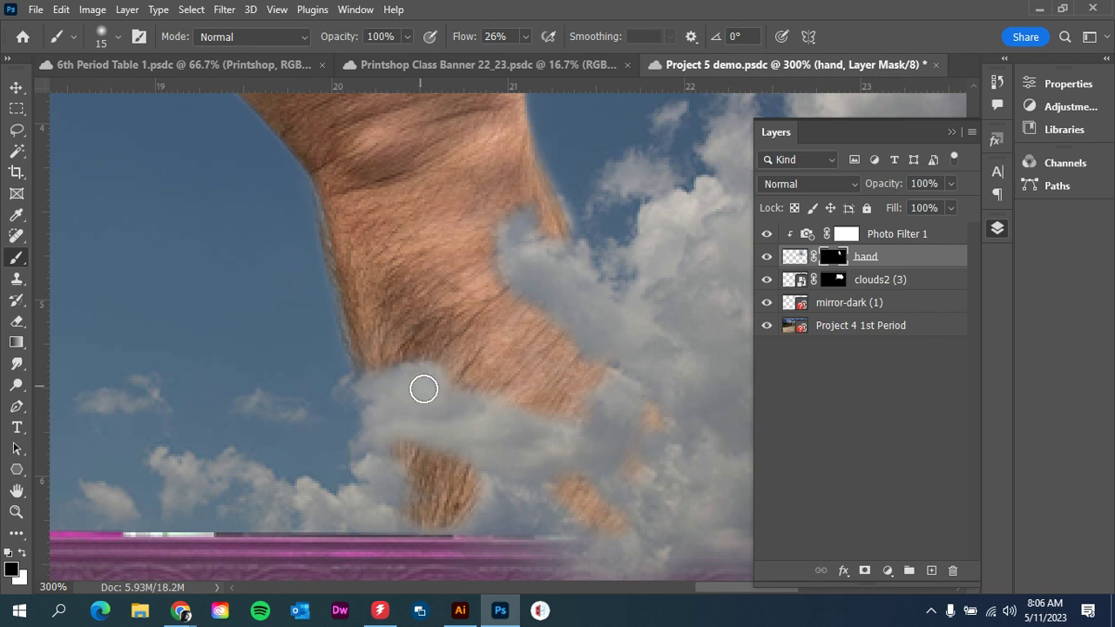
mouse_move(424, 389)
left_mouse_down()
mouse_move(490, 410)
mouse_move(488, 395)
mouse_move(501, 398)
left_mouse_up()
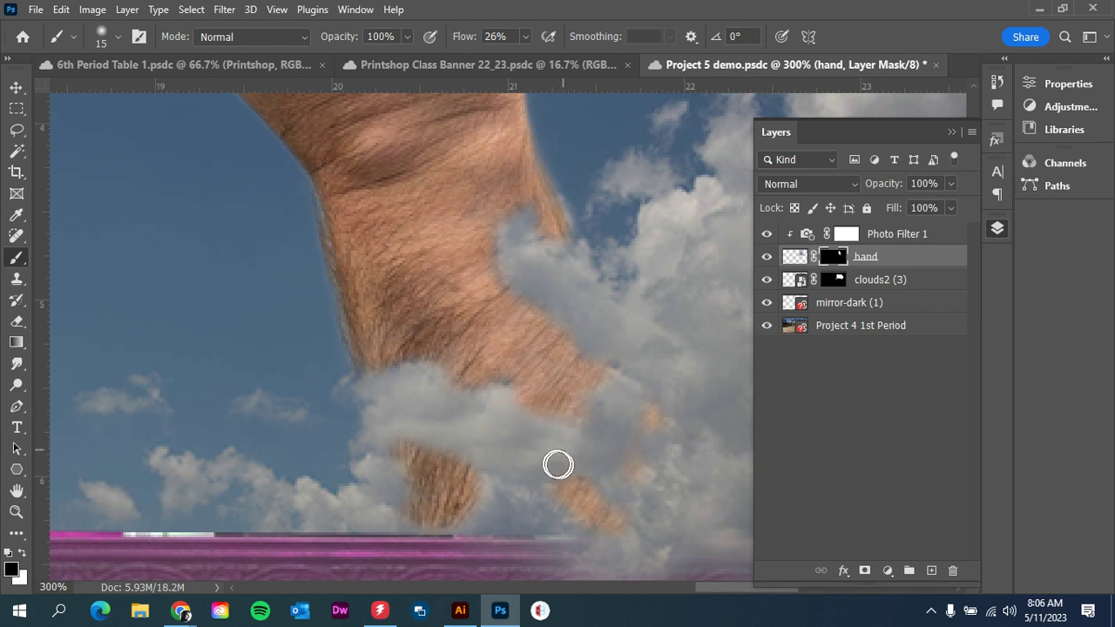
key("x")
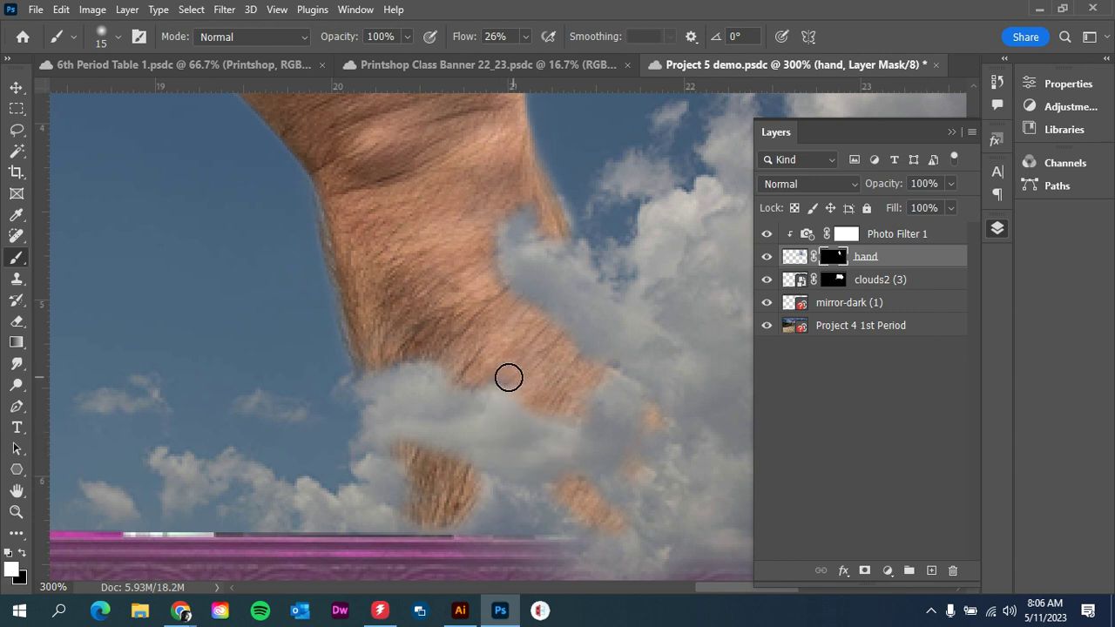
key("x")
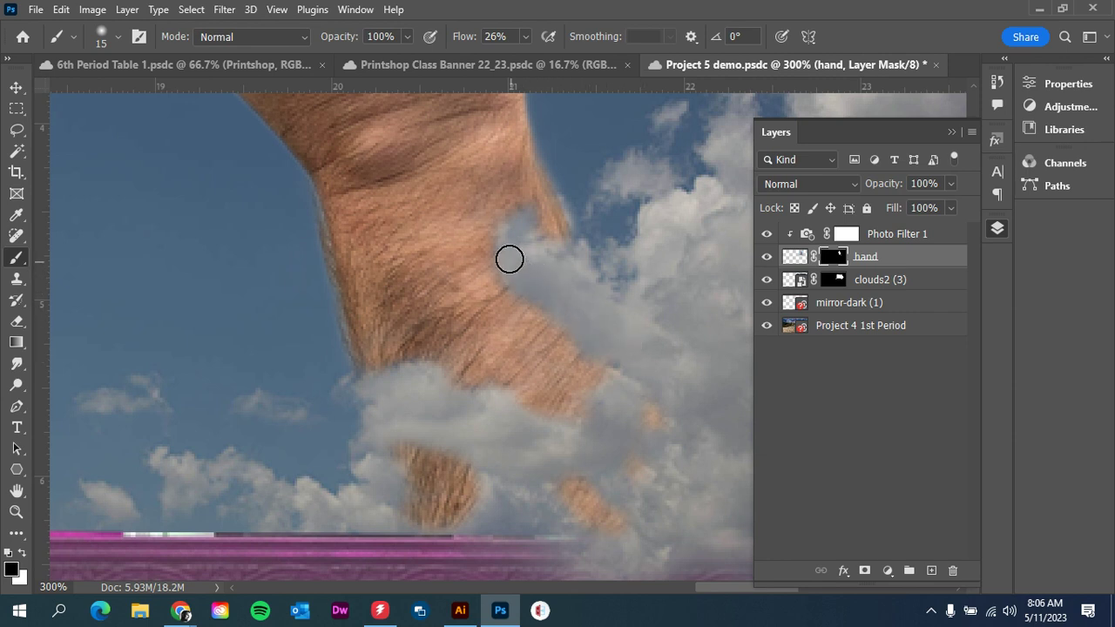
Partly restore the cloudy notch on the forearm's right edge in white, and touch up the lower cloud edge alternating white and black
key("x")
mouse_move(527, 213)
left_mouse_down()
mouse_move(523, 254)
mouse_move(521, 232)
mouse_move(562, 285)
mouse_move(570, 273)
mouse_move(546, 229)
mouse_move(522, 233)
mouse_move(500, 248)
mouse_move(539, 230)
mouse_move(507, 257)
mouse_move(489, 251)
mouse_move(522, 233)
mouse_move(529, 248)
mouse_move(524, 219)
mouse_move(504, 230)
mouse_move(529, 257)
left_mouse_up()
key("x")
key("x")
key("ctrl+z")
key("x")
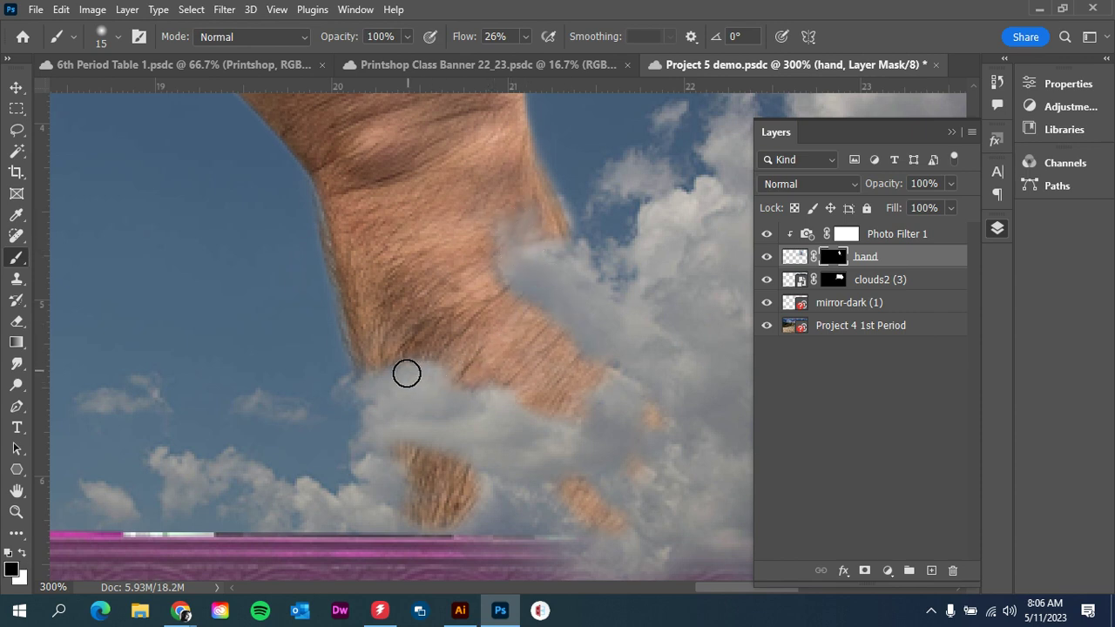
key("x")
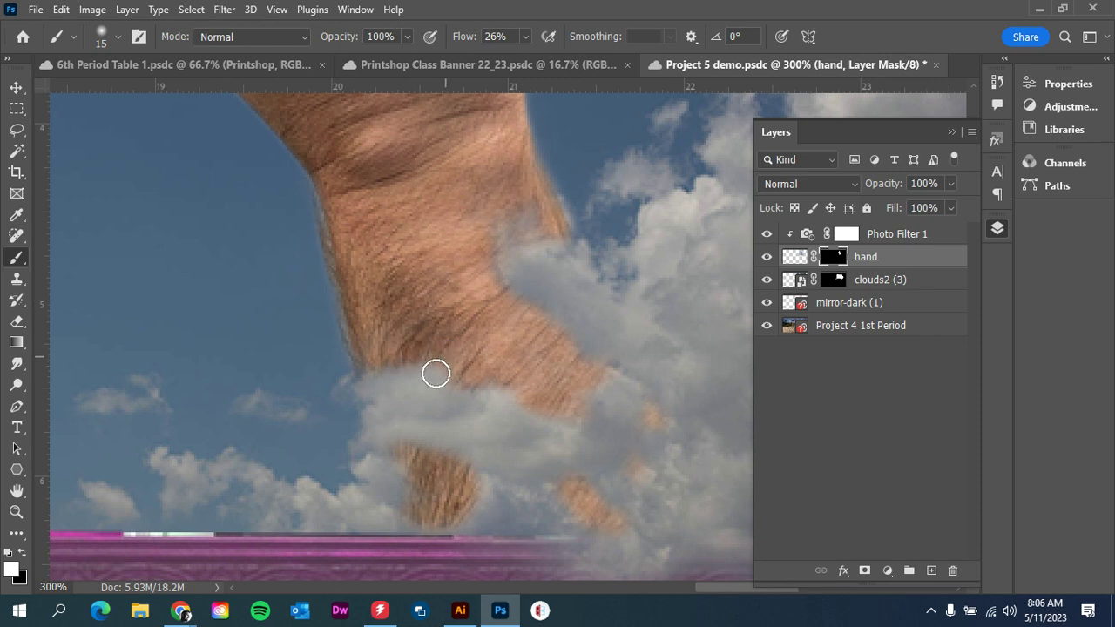
key("x")
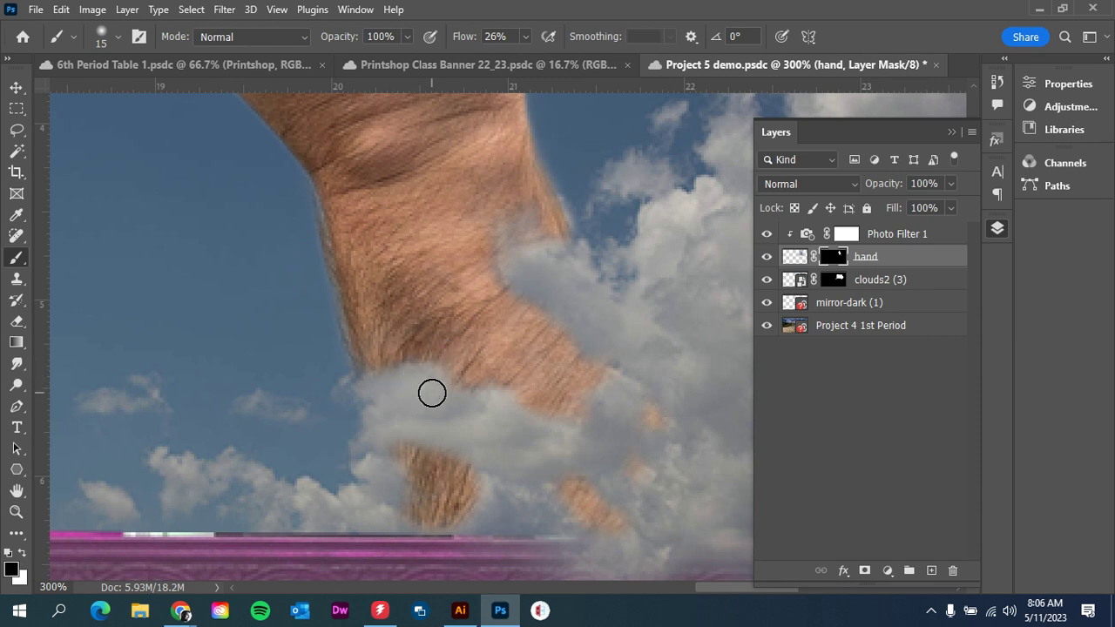
Switch to the Move tool, select the Project 4 1st Period layer, and collapse the layer list to show the whole composition
scroll(430, 397, "down", 3)
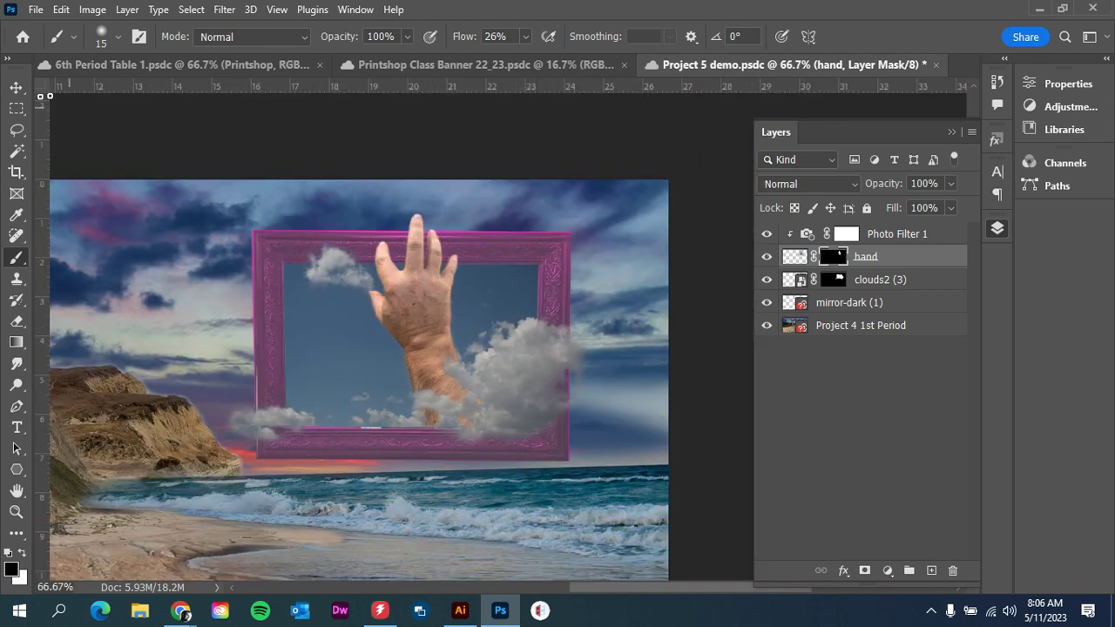
left_click(16, 88)
scroll(331, 366, "down", 1)
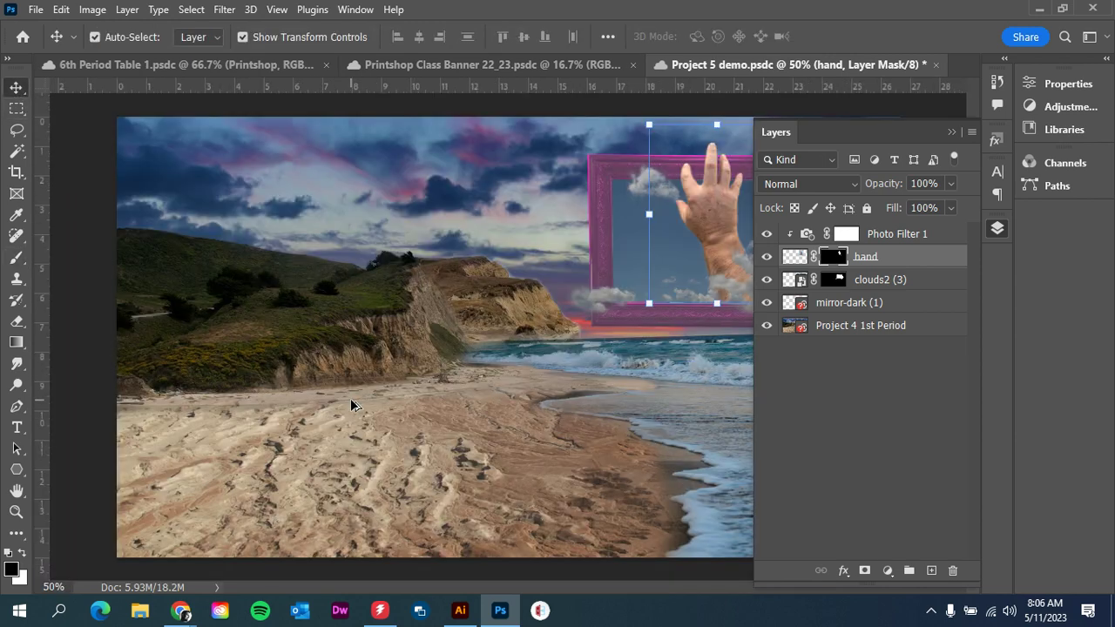
key("ctrl")
left_click(586, 380)
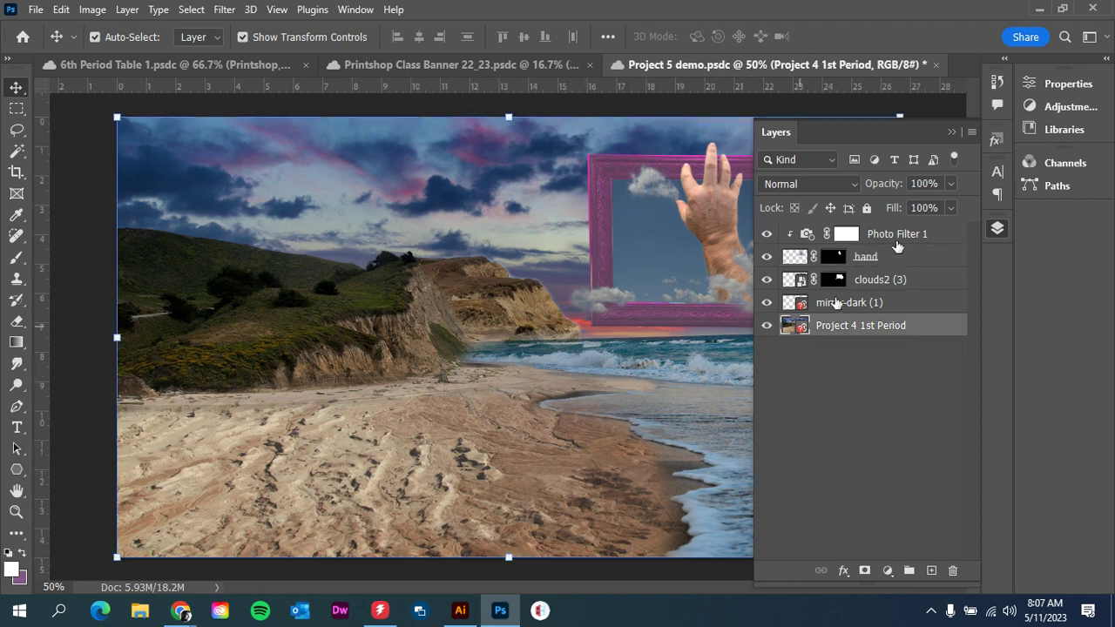
left_click(953, 133)
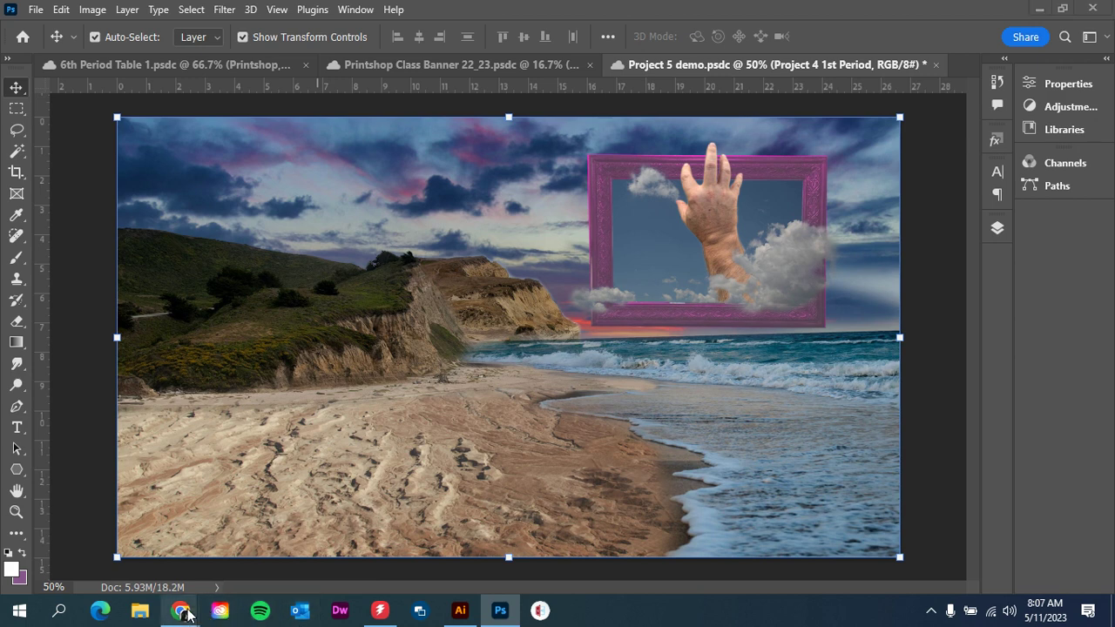
mouse_move(181, 614)
left_click(319, 544)
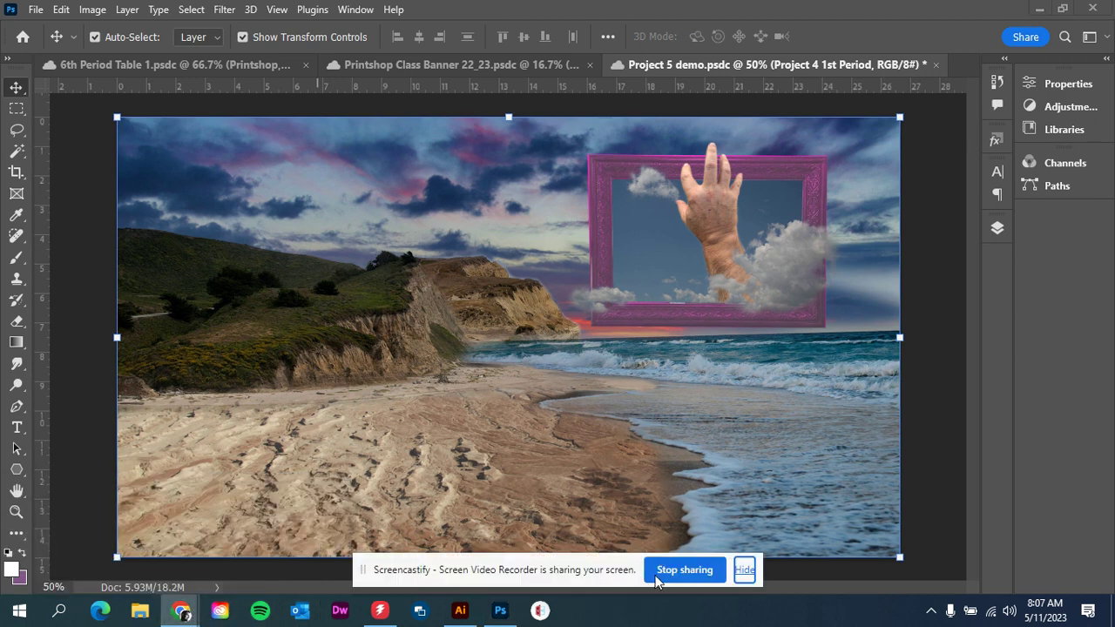